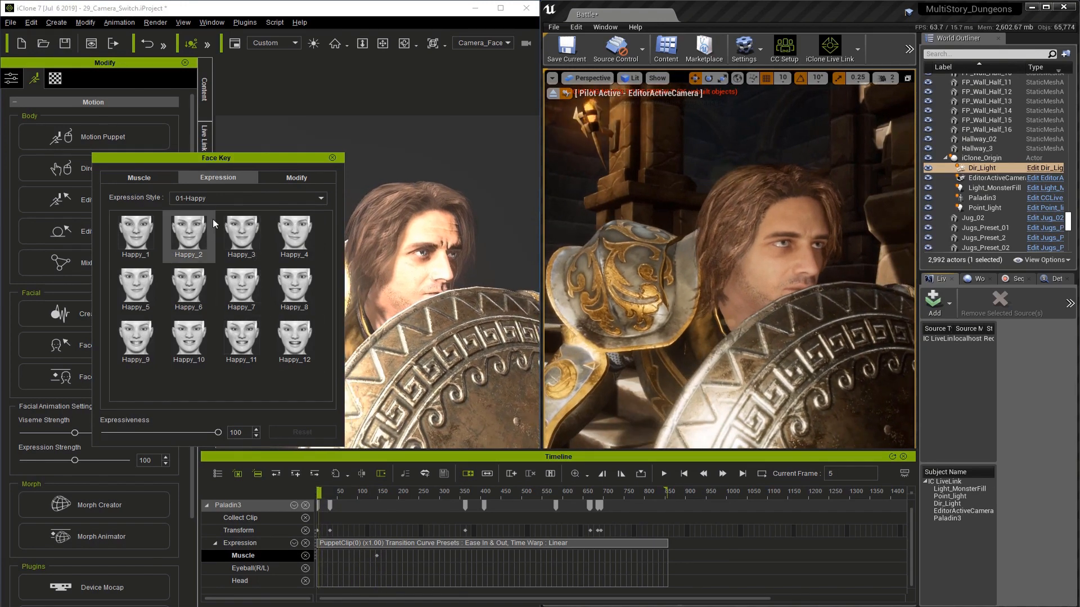
Step: Try the Happy_7, Happy_12 and Happy_10 facial expression presets on the Paladin3 character at frame 5
click(198, 242)
click(247, 290)
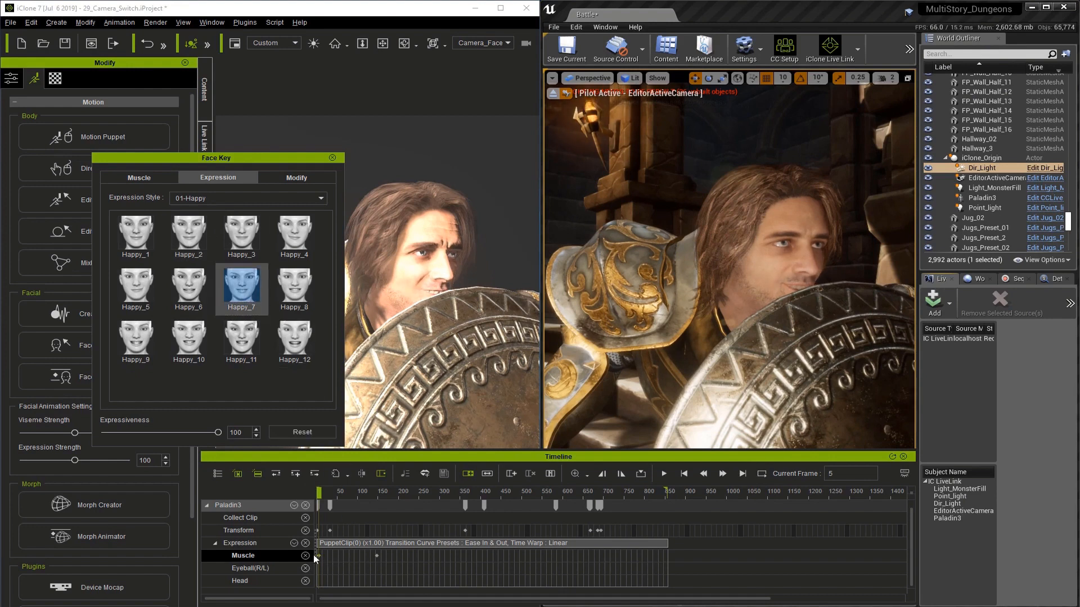
click(282, 298)
click(291, 356)
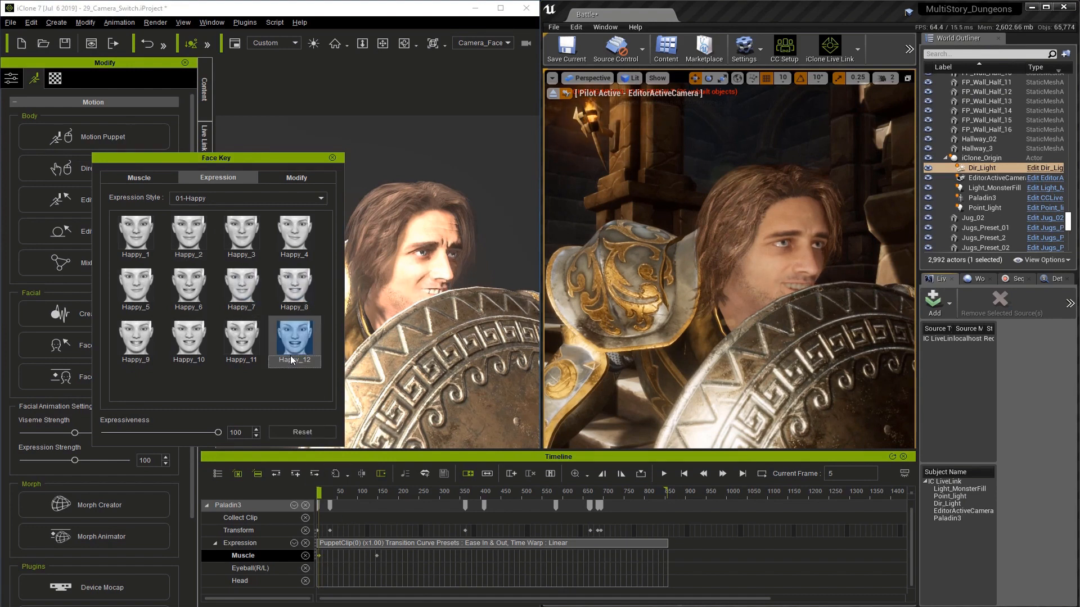
click(195, 335)
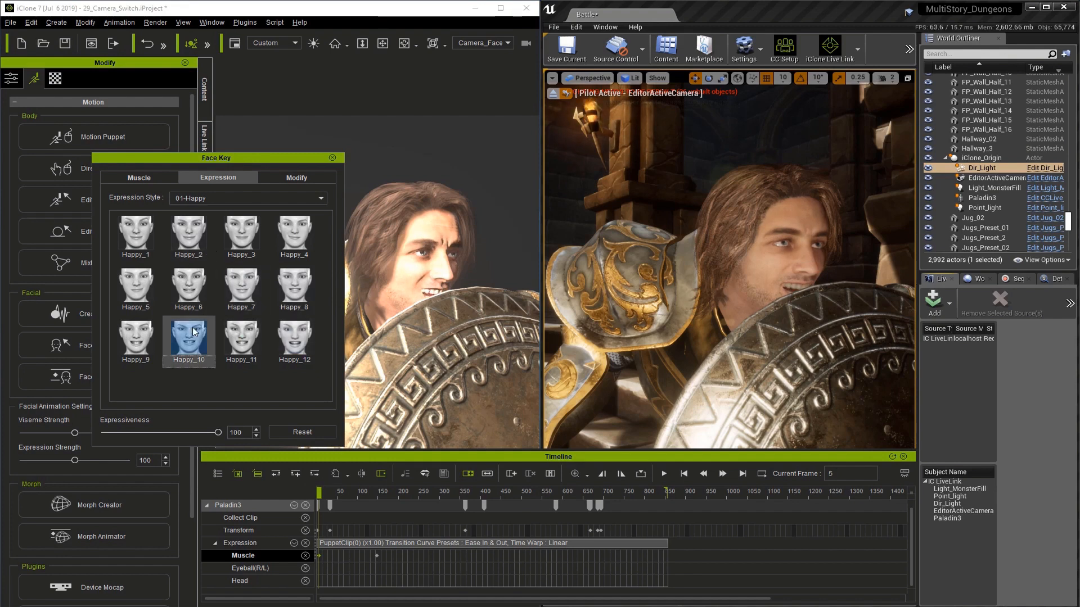
Step: Apply the Angry_3 preset from the 03-Angry expression style at frame 5 and set its Expressiveness to 64
click(273, 198)
click(236, 224)
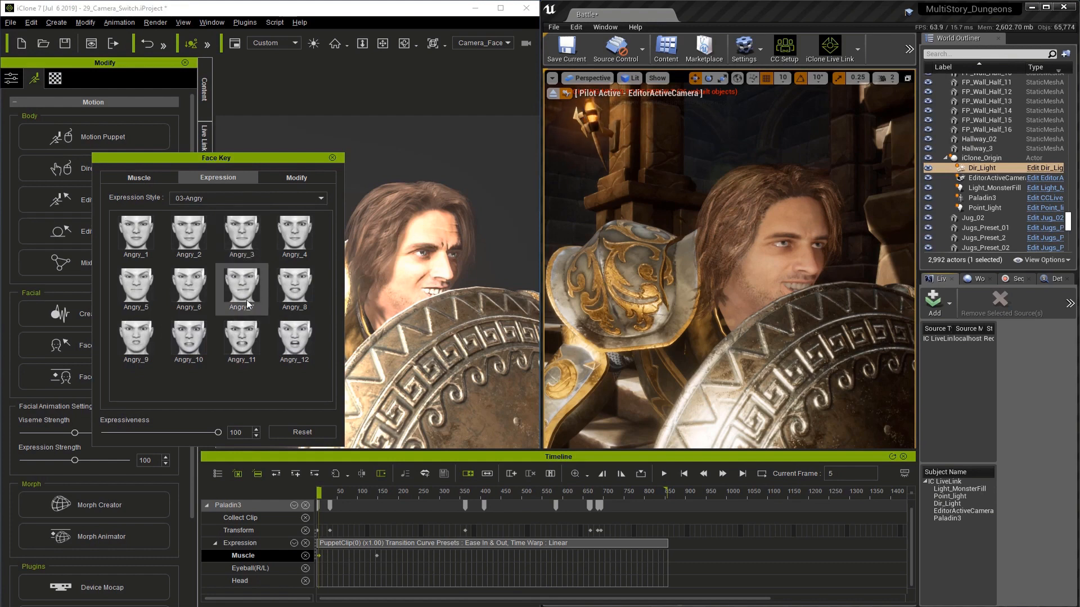
click(243, 345)
click(239, 289)
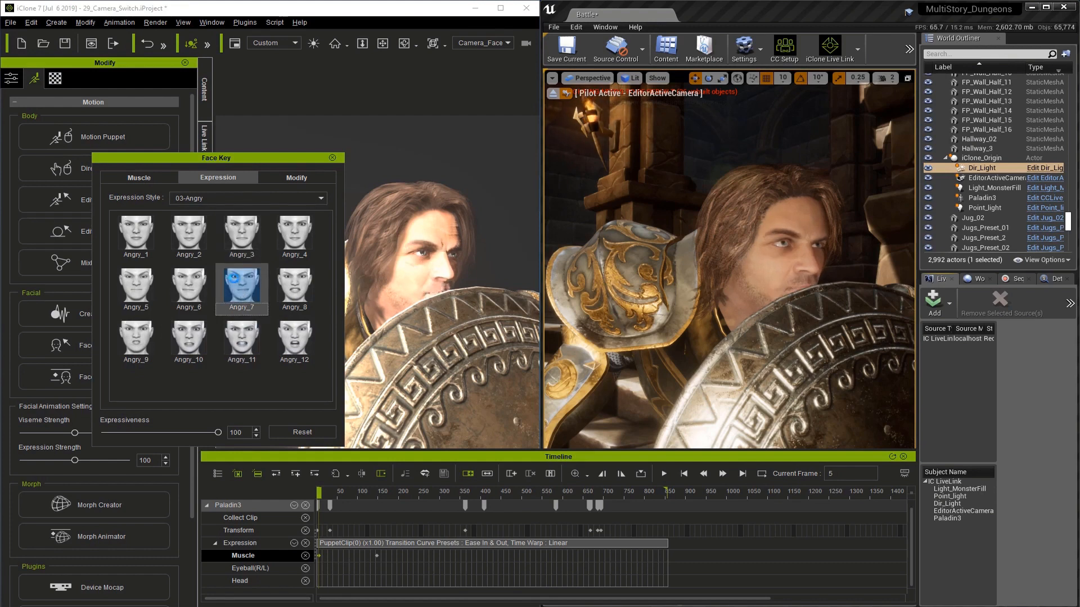
click(228, 242)
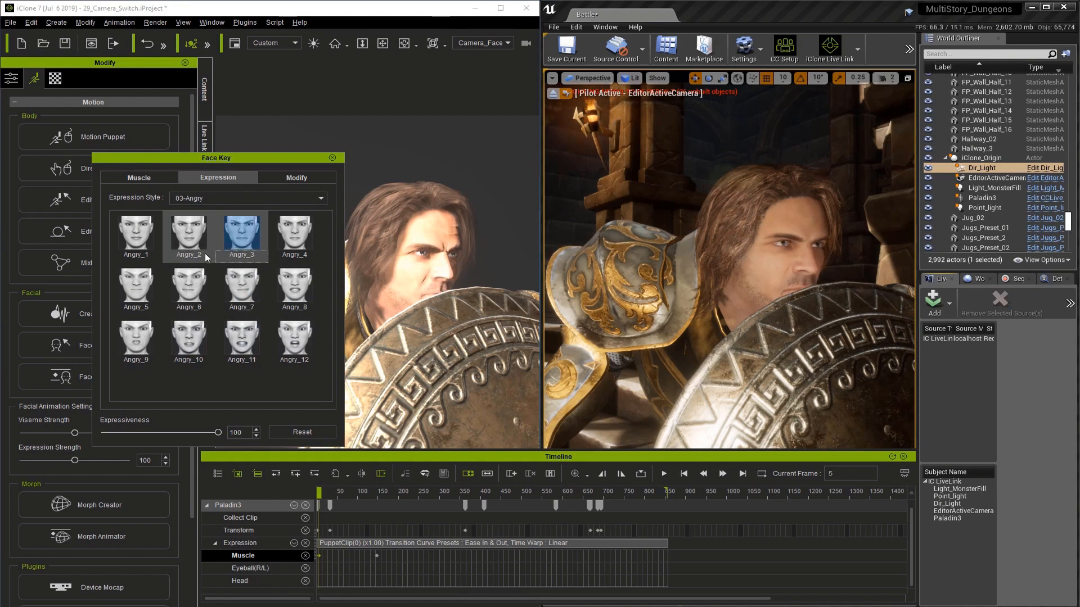
drag(217, 432, 177, 419)
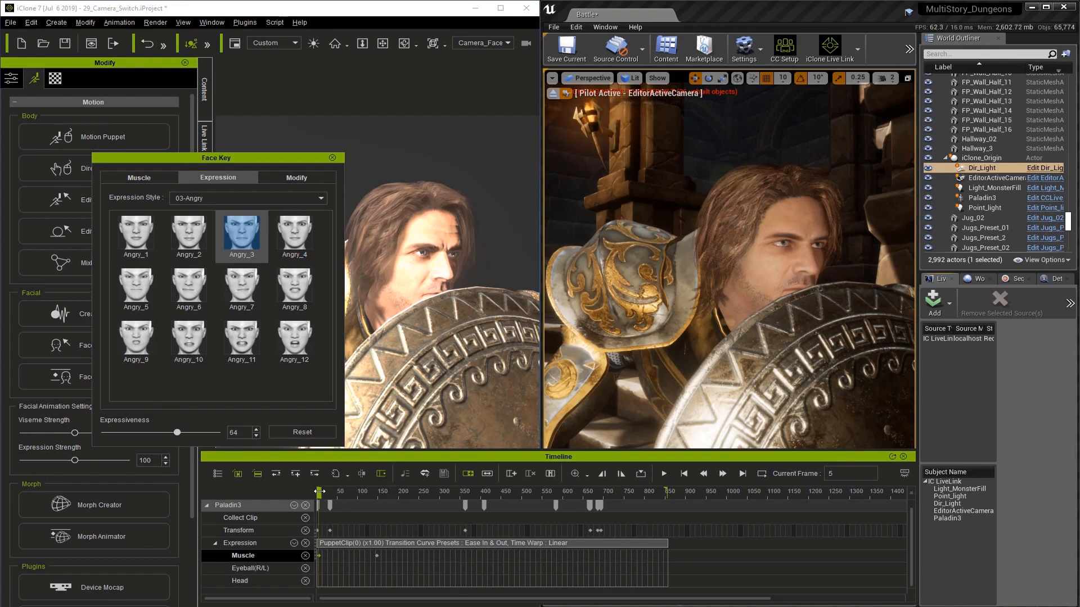
Step: Add a Muscle key at frame 362 to hold the existing facial expression there
drag(319, 491, 422, 493)
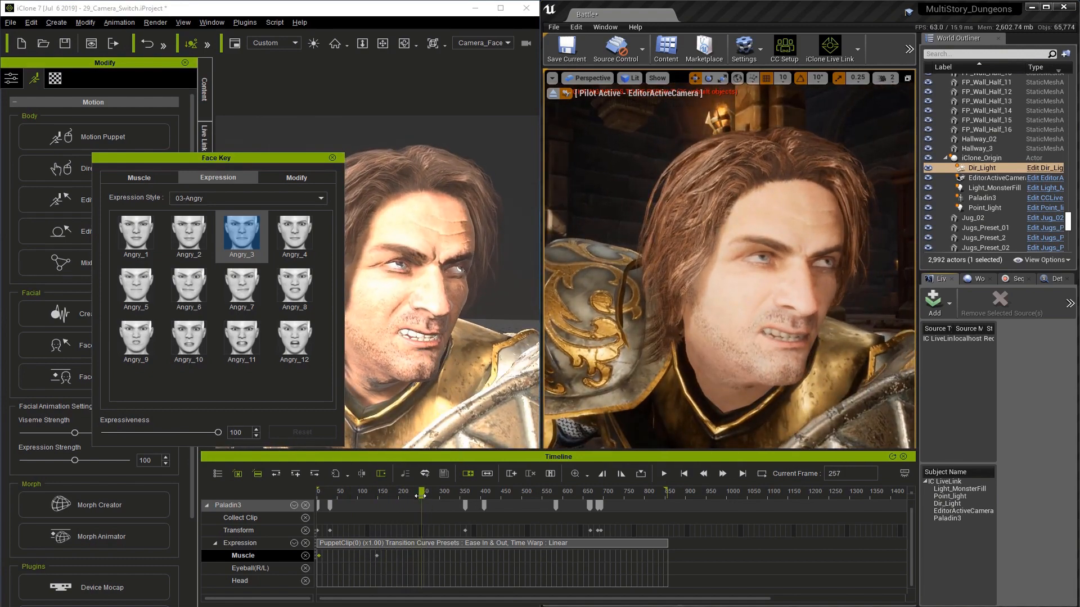
drag(421, 496, 465, 494)
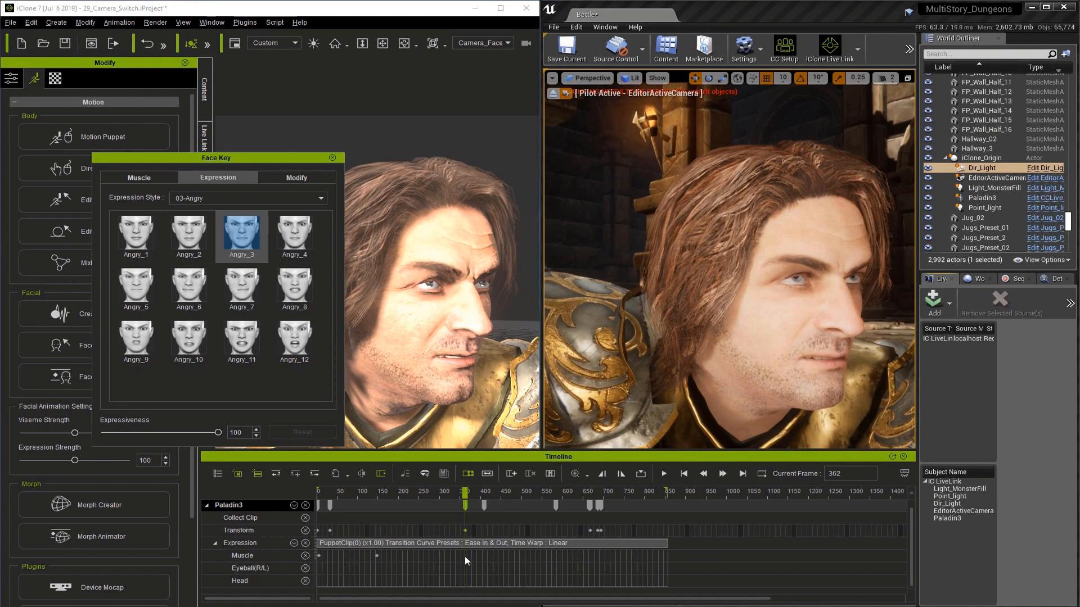
click(465, 557)
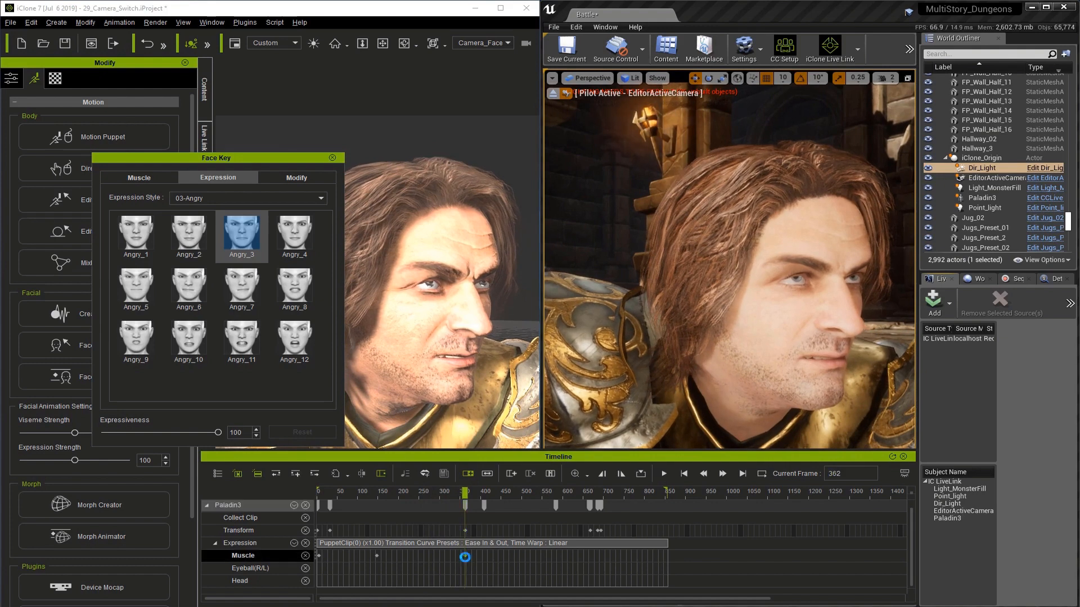
Step: Apply the Angry_11 expression preset at frame 272 and reduce its Expressiveness to about 27
click(427, 556)
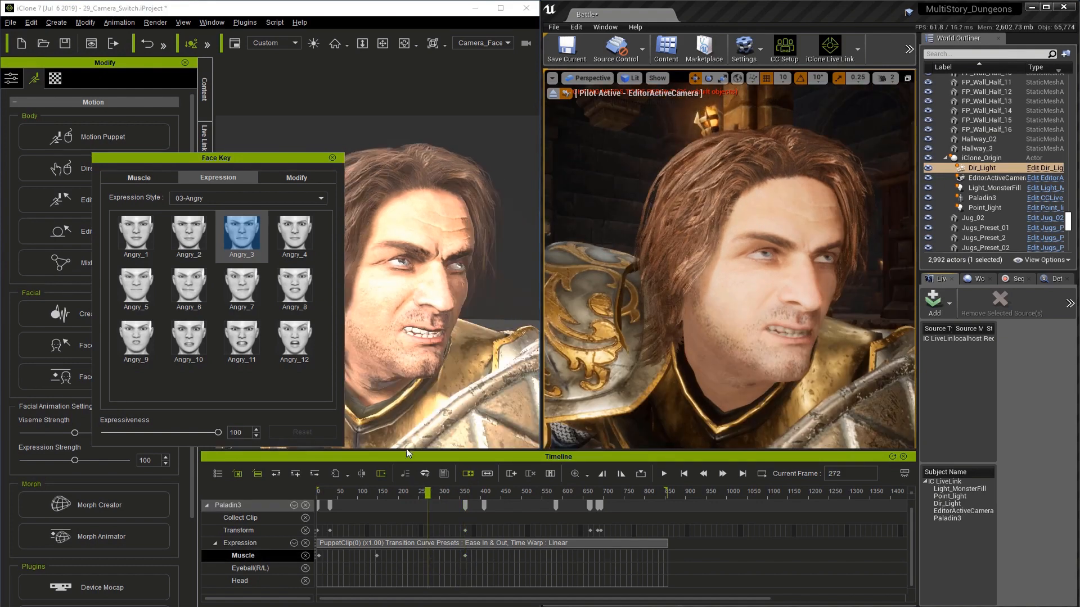
click(252, 345)
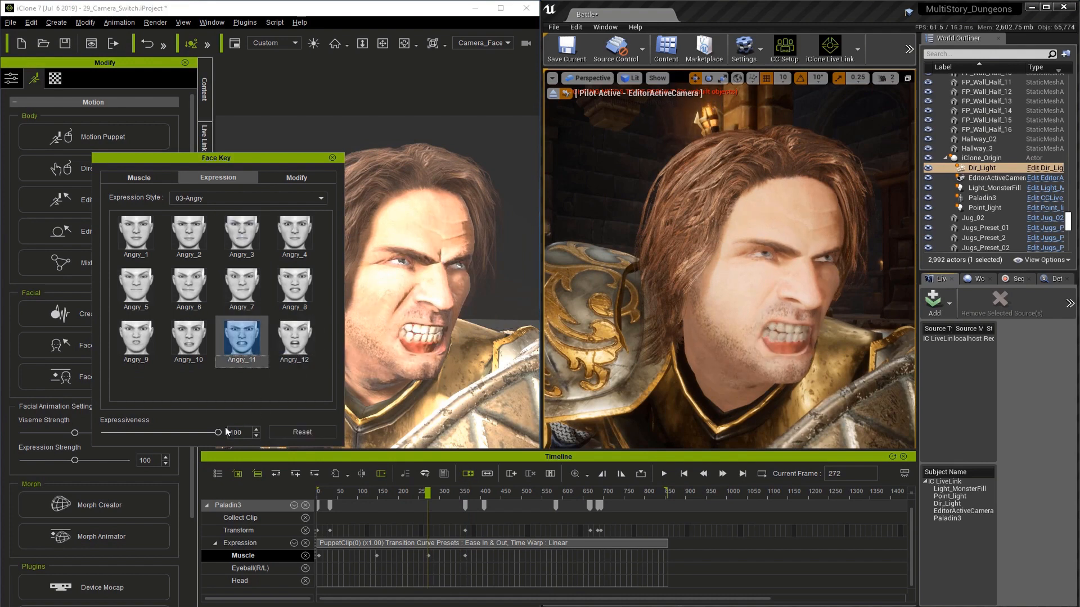
drag(219, 433, 137, 421)
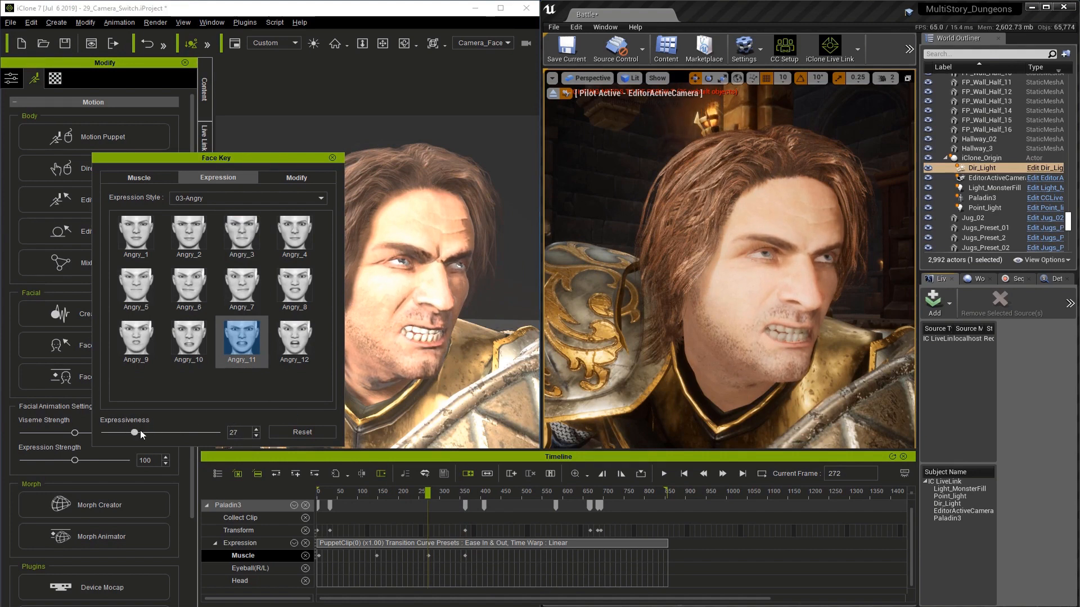
mouse_move(138, 432)
mouse_down()
mouse_move(163, 433)
mouse_move(136, 433)
mouse_up()
Step: Review the expression past the Angry_11 key and add a Head key at frame 413
drag(427, 494, 464, 497)
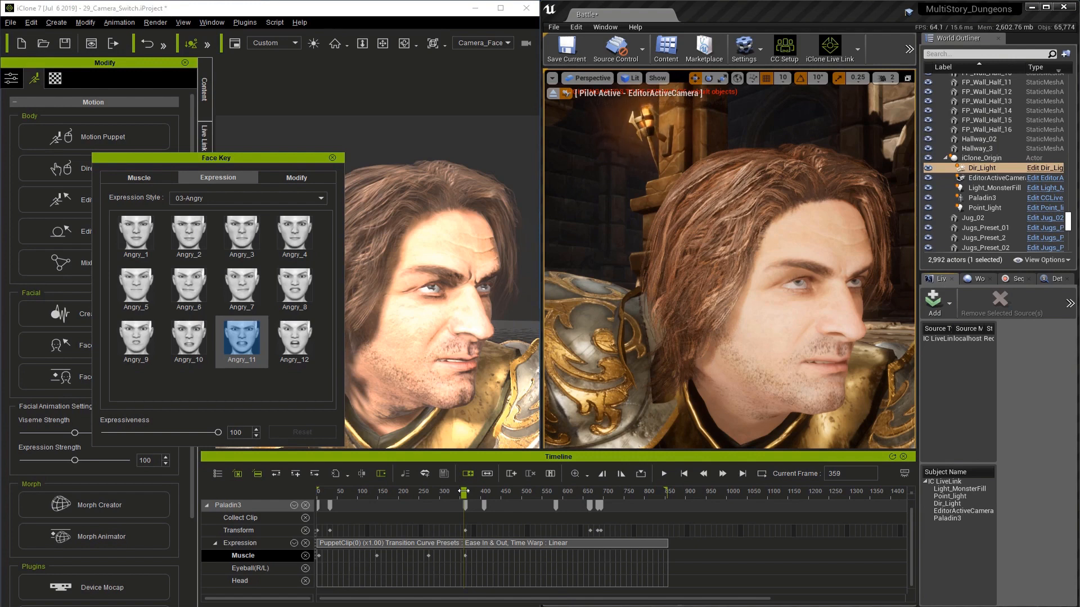
drag(464, 491, 484, 491)
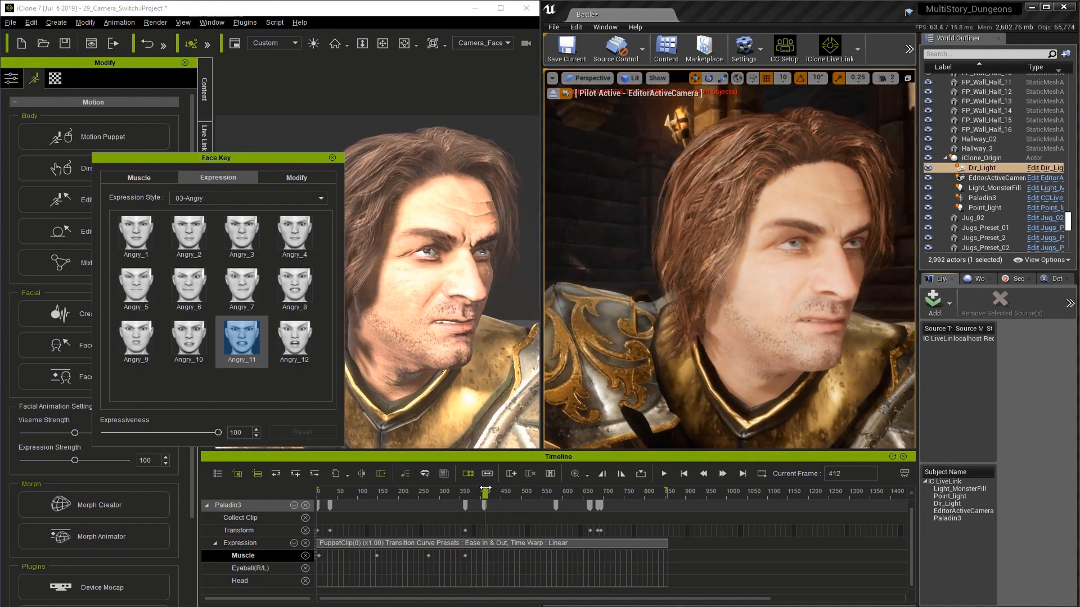
click(486, 582)
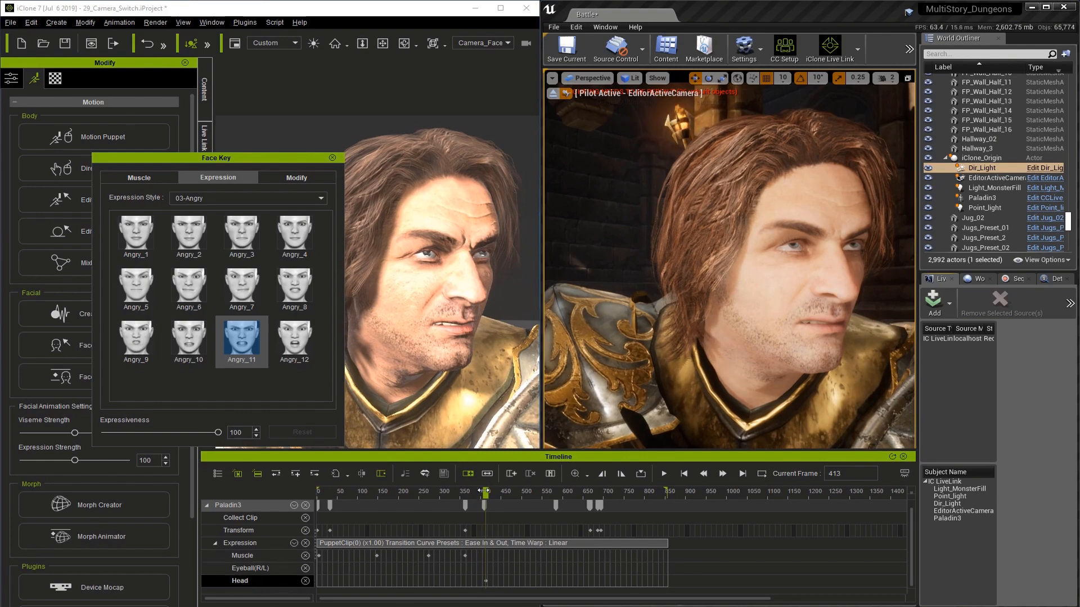
Step: Turn the character's head with the facial muscle controls at frame 5 and scrub through the motion up to about frame 407
drag(486, 493, 318, 496)
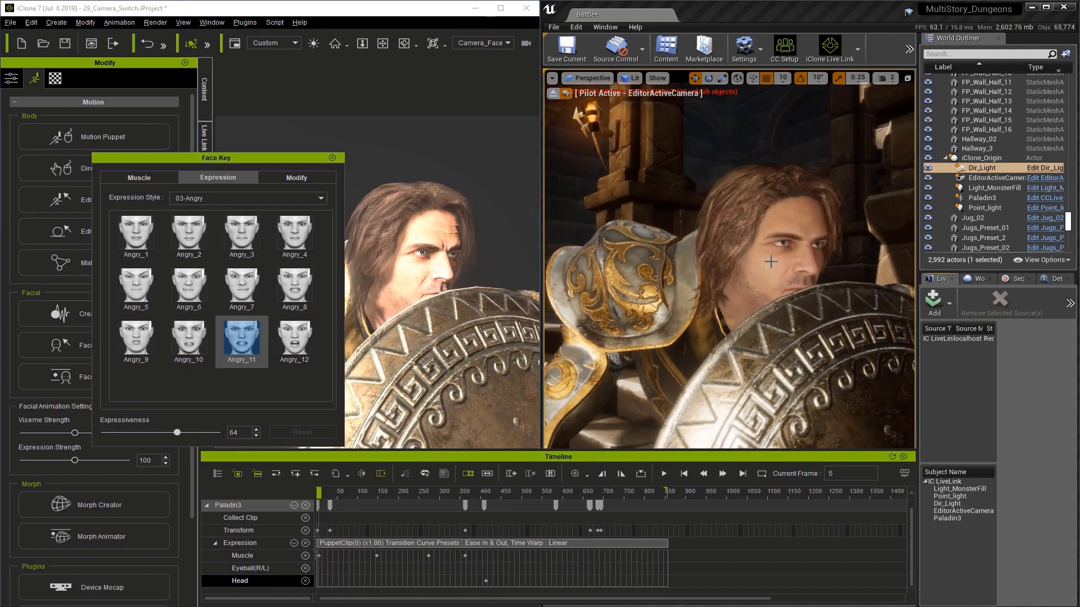
click(145, 181)
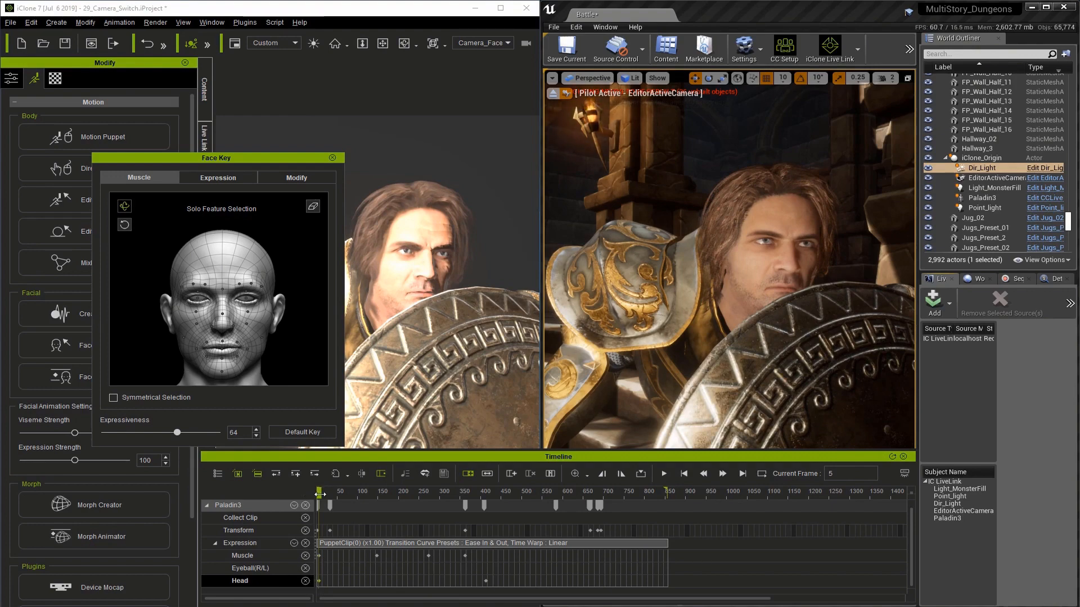
drag(319, 494, 484, 510)
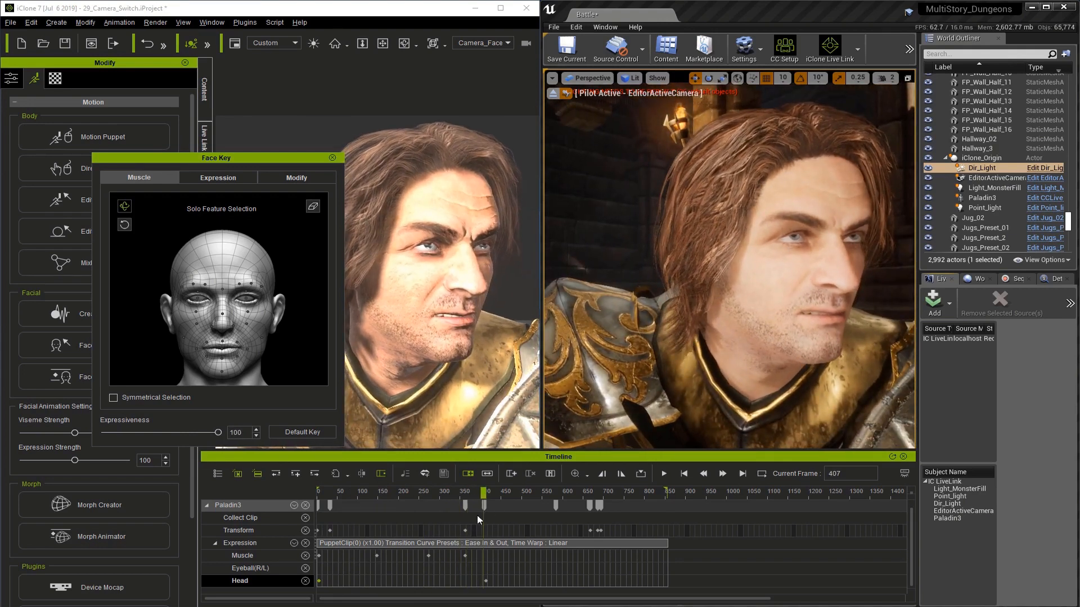
drag(487, 498, 328, 486)
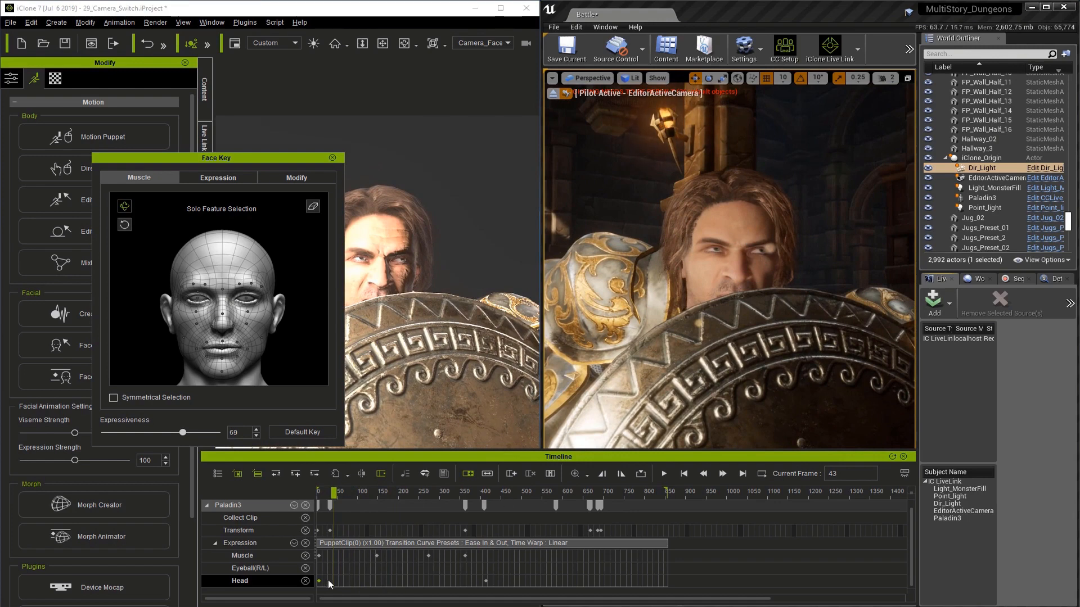
Step: Add Eyeball keys at frame 411 and near frame 5 to bound the eye movement
click(485, 566)
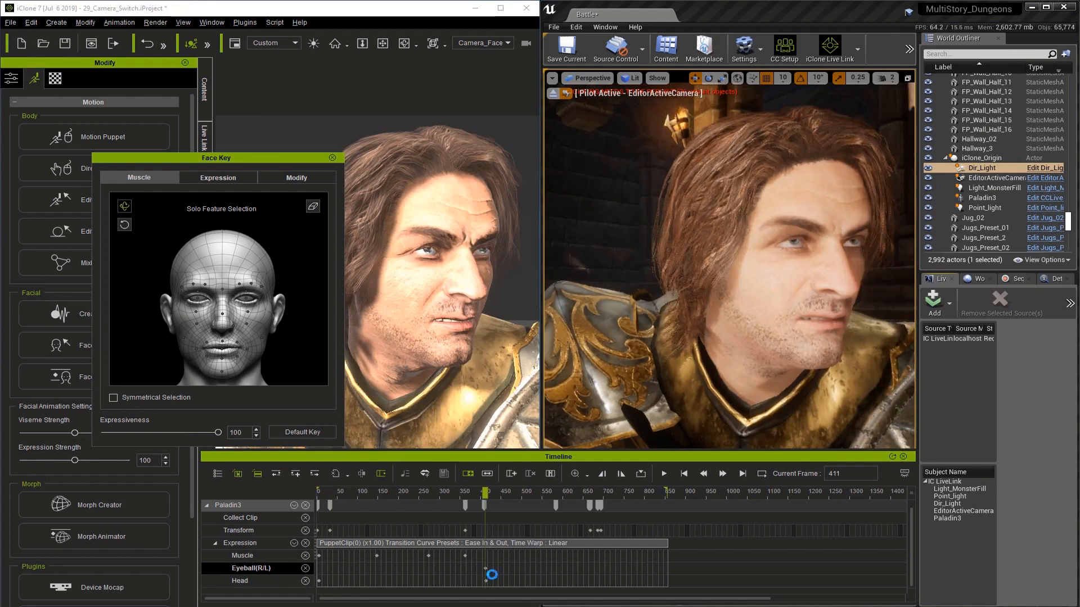
double_click(319, 567)
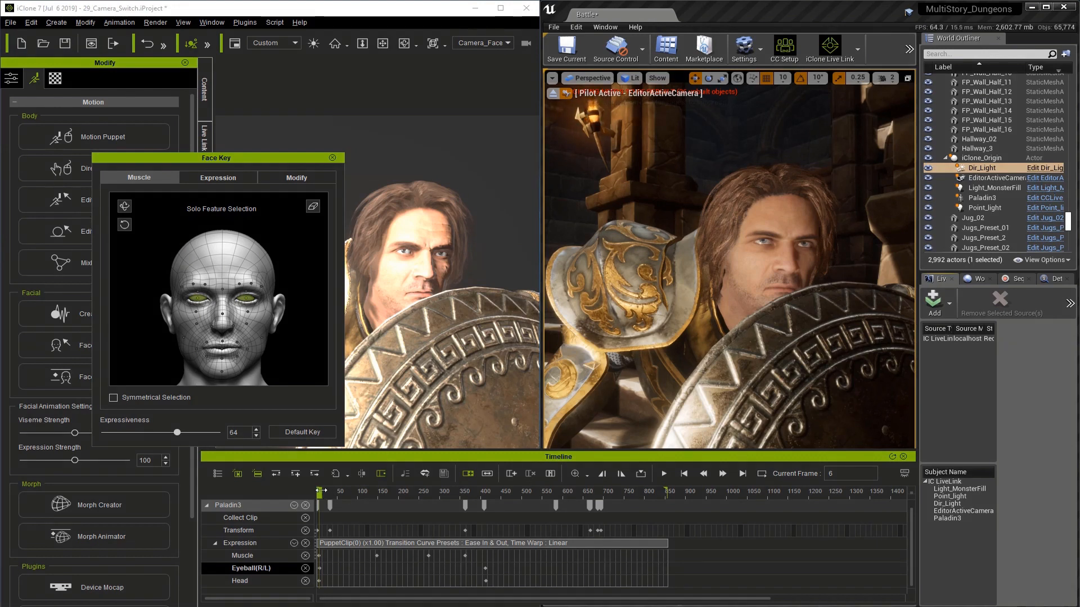
Step: Adjust the gaze direction of the eyes at frame 43 and scrub ahead to about frame 415 to check it
drag(326, 490, 333, 491)
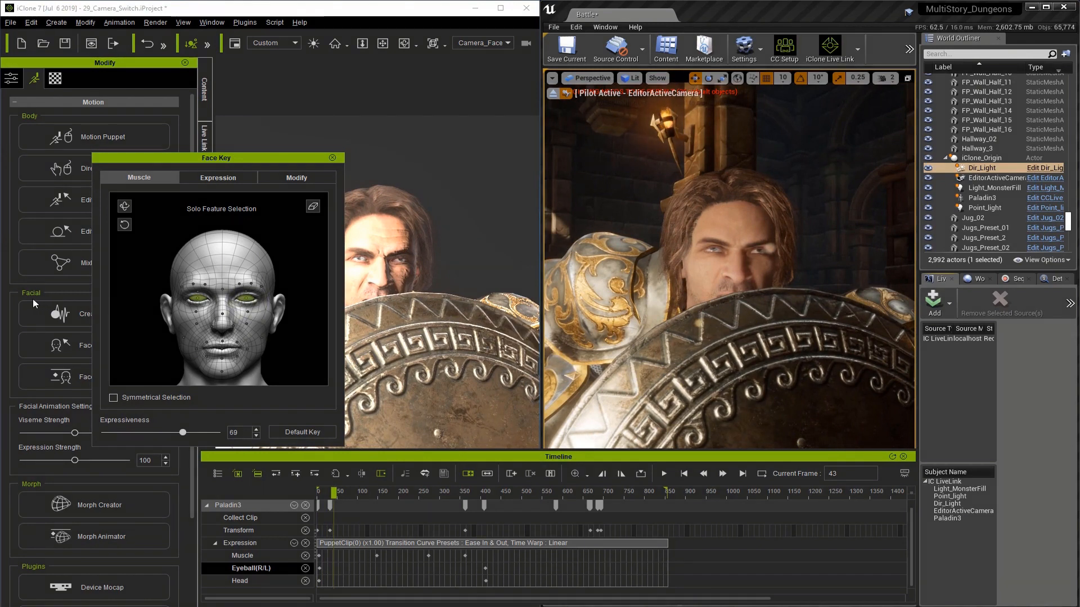
drag(37, 299, 37, 299)
drag(336, 491, 486, 506)
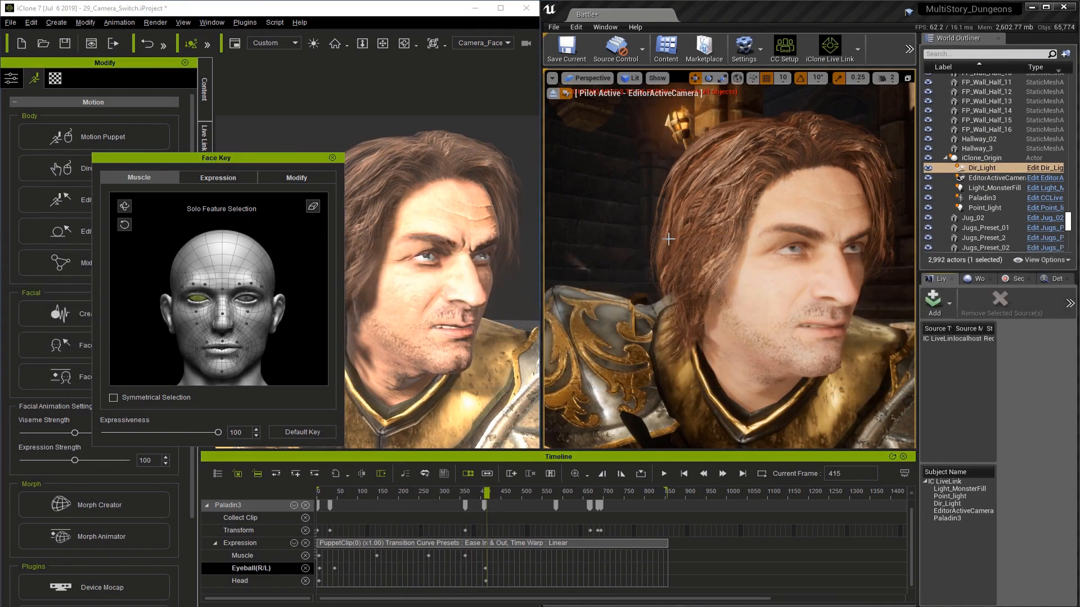
Step: Show the eye modification sliders and add Muscle keys at frames 75 and 88 to bracket a blink
click(349, 491)
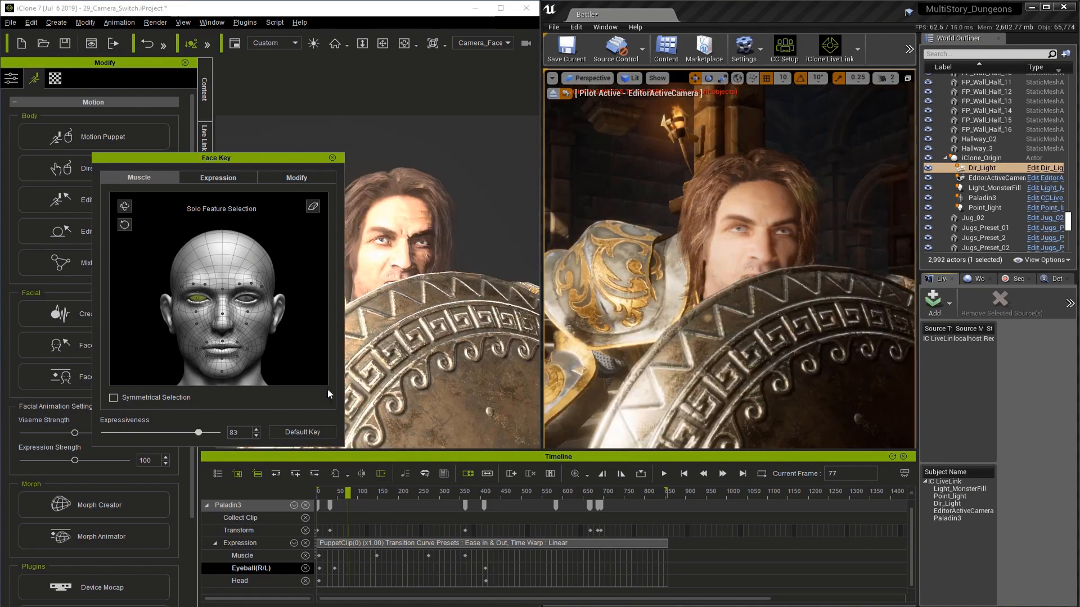
click(298, 177)
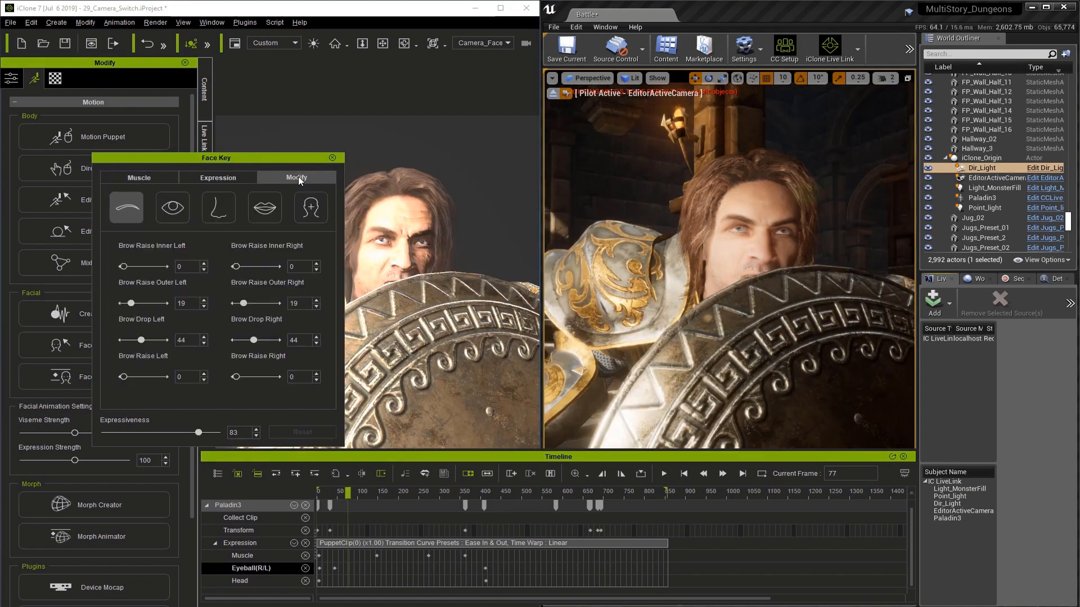
click(173, 208)
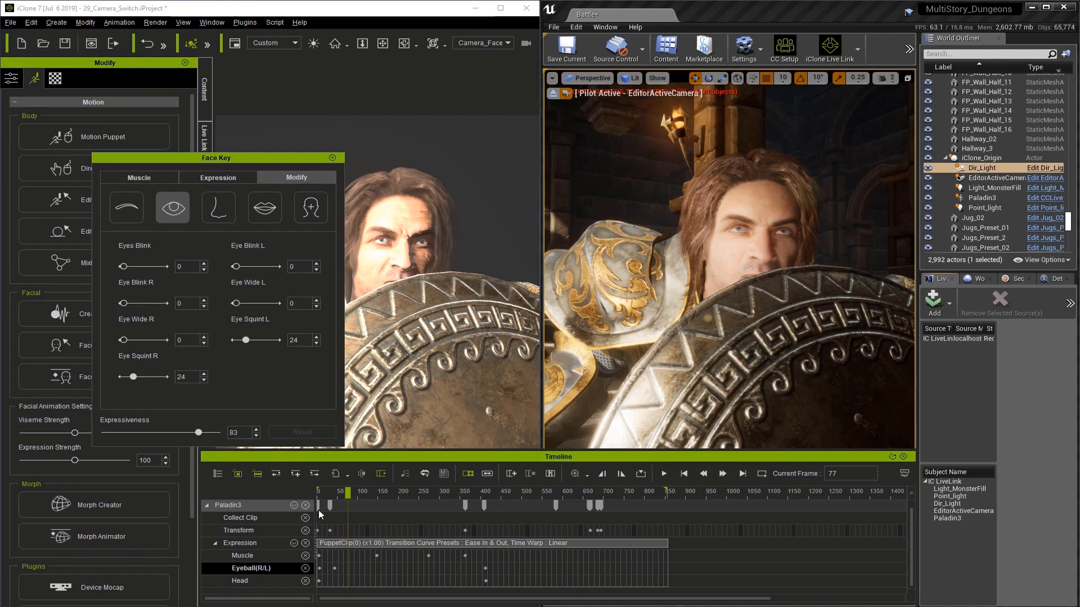
click(347, 553)
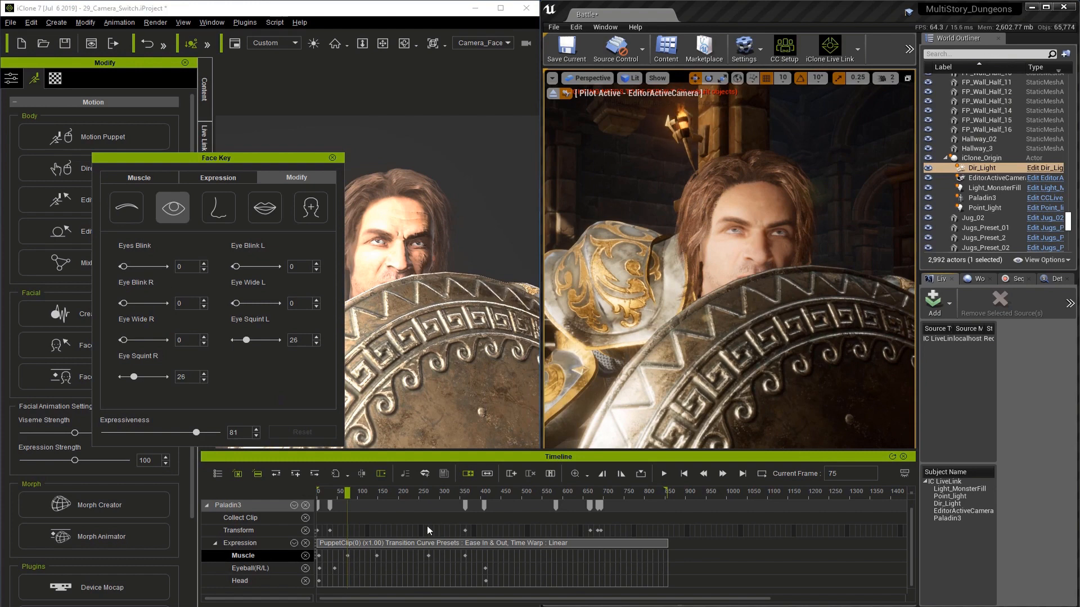
click(350, 555)
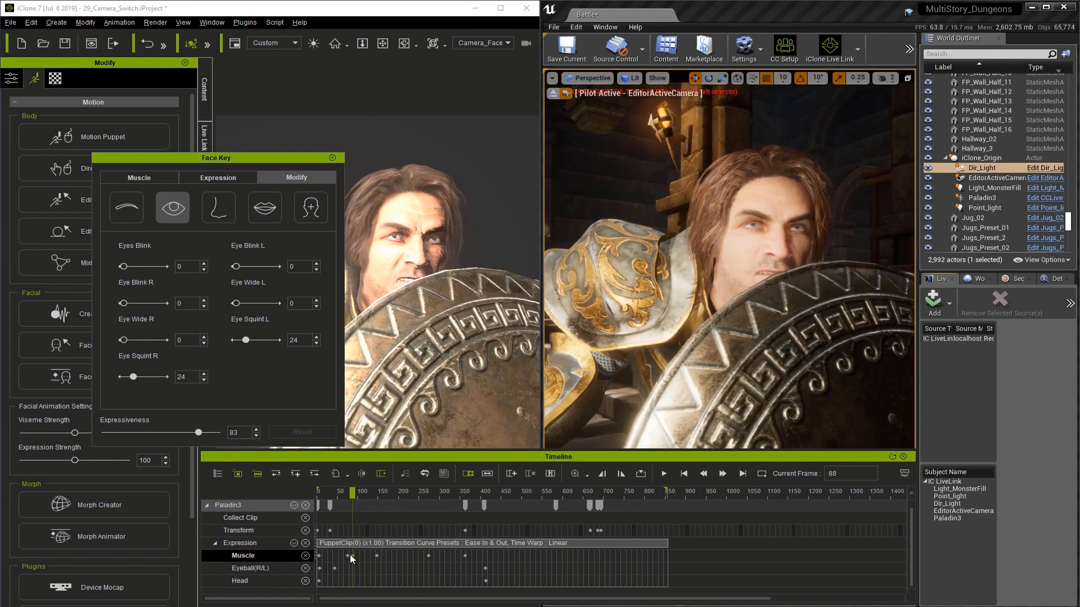
Step: Set Eyes Blink to 100 at frame 84 and play back the blink from about frame 73
drag(352, 492, 351, 495)
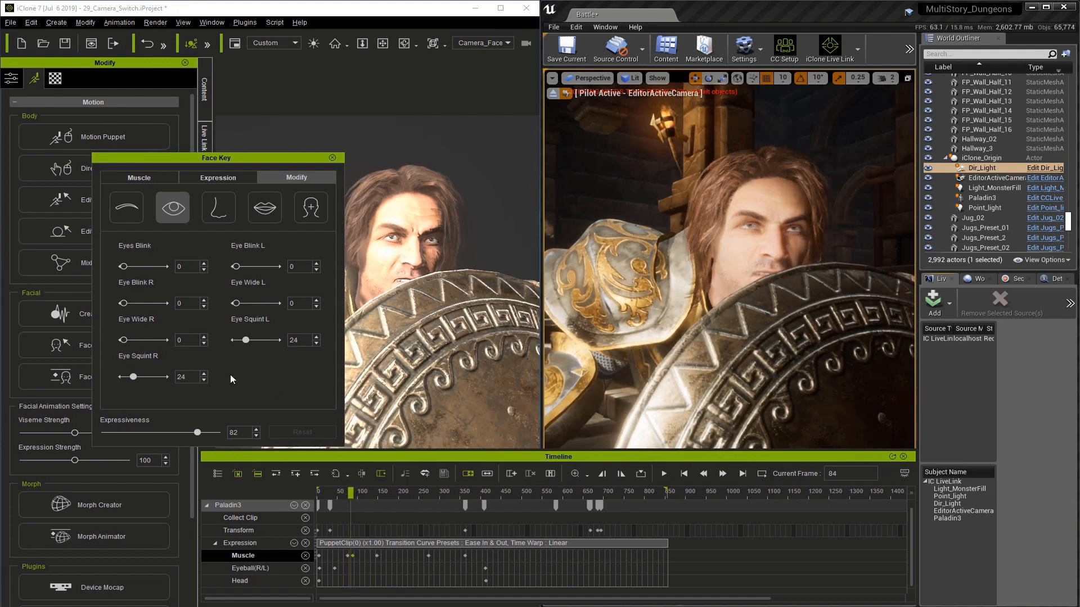
drag(124, 265, 166, 266)
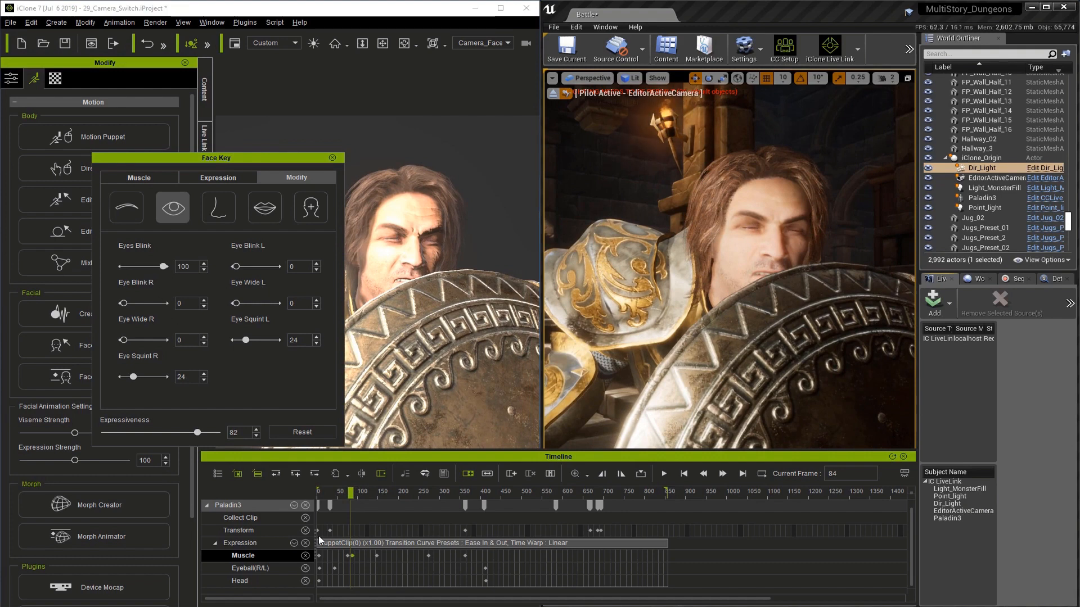
drag(349, 499, 344, 498)
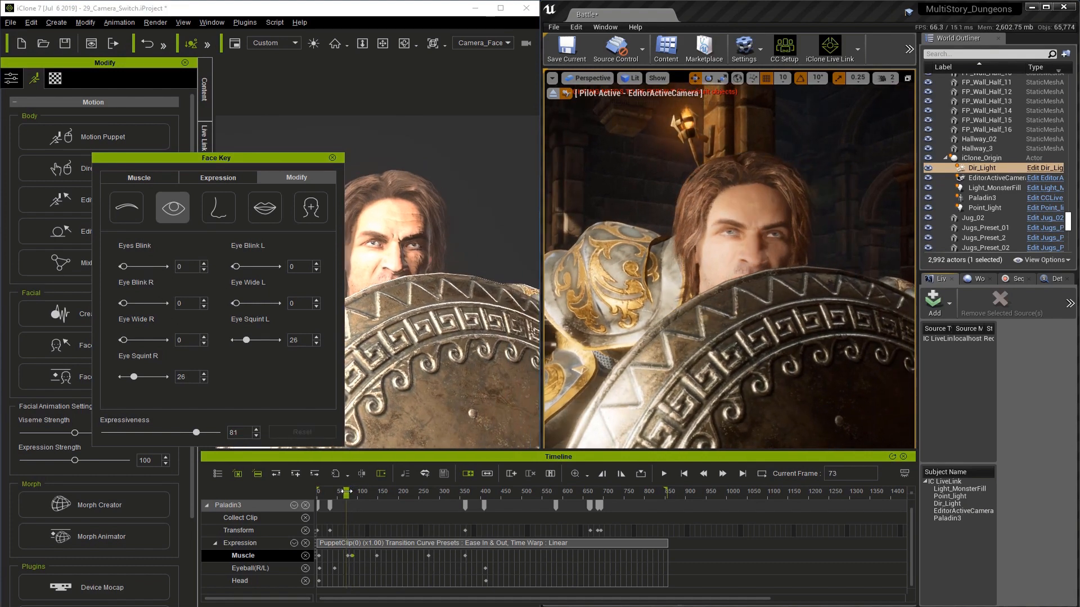
click(664, 475)
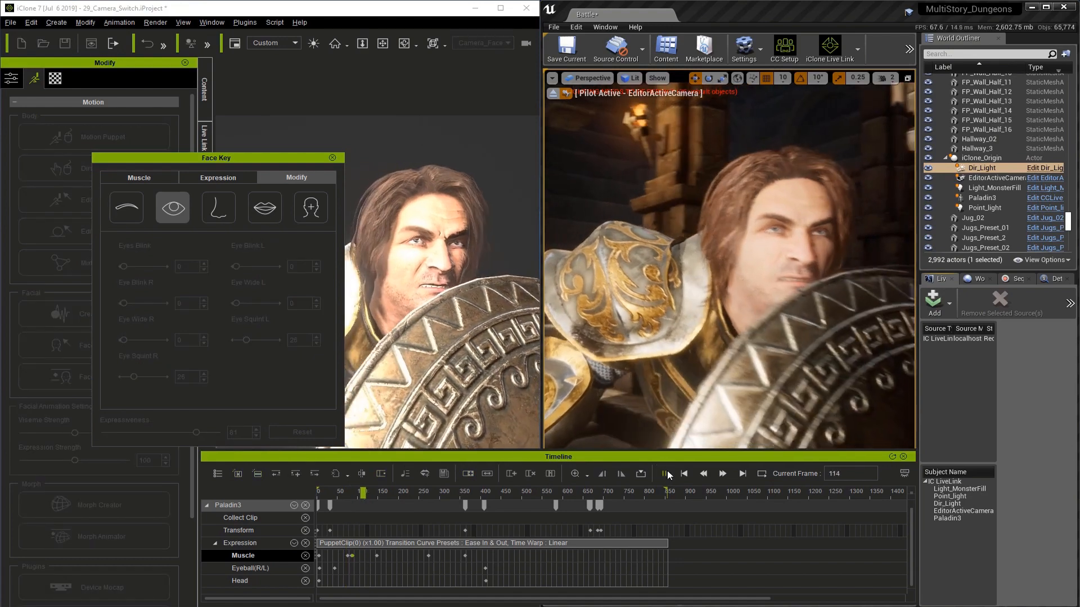
click(664, 475)
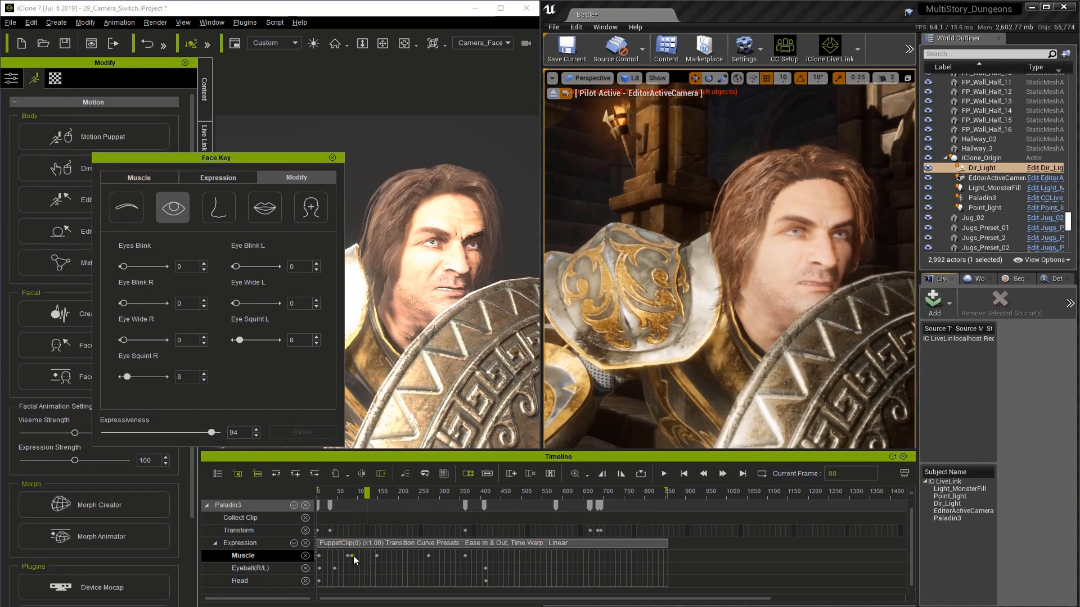
Step: Move the blink's last Muscle key to about frame 93 and play back the blink from about frame 68
click(353, 556)
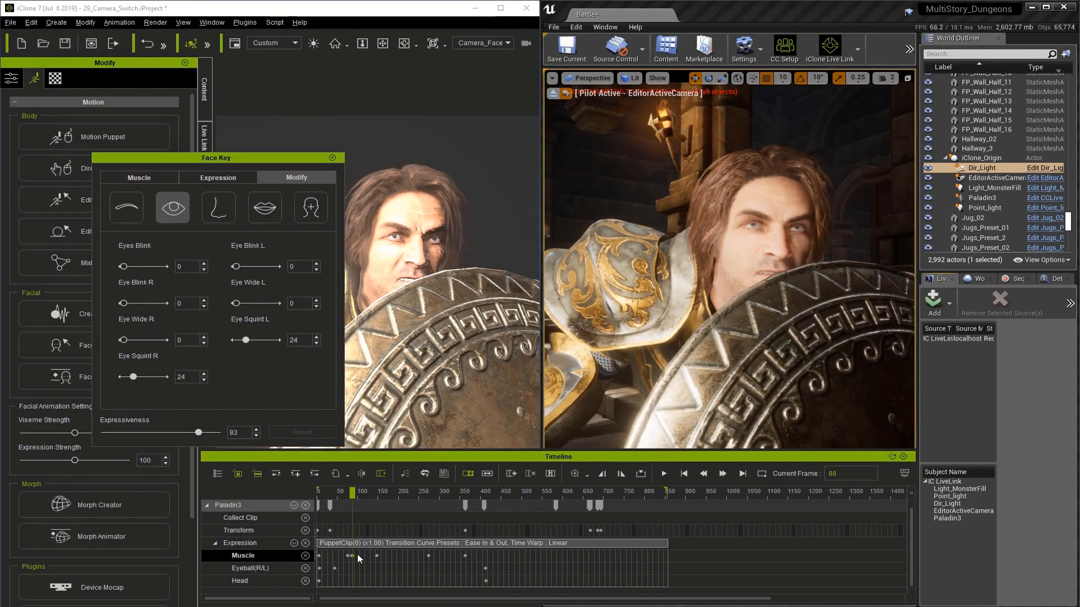
click(357, 554)
scroll(359, 557, up, 2)
scroll(369, 554, up, 2)
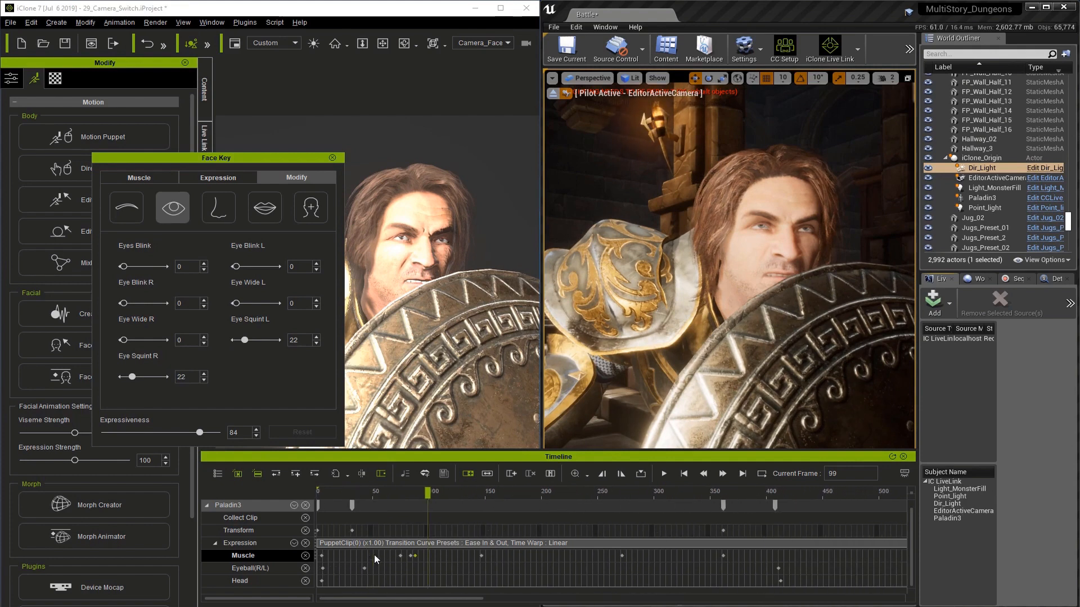
drag(427, 493, 418, 493)
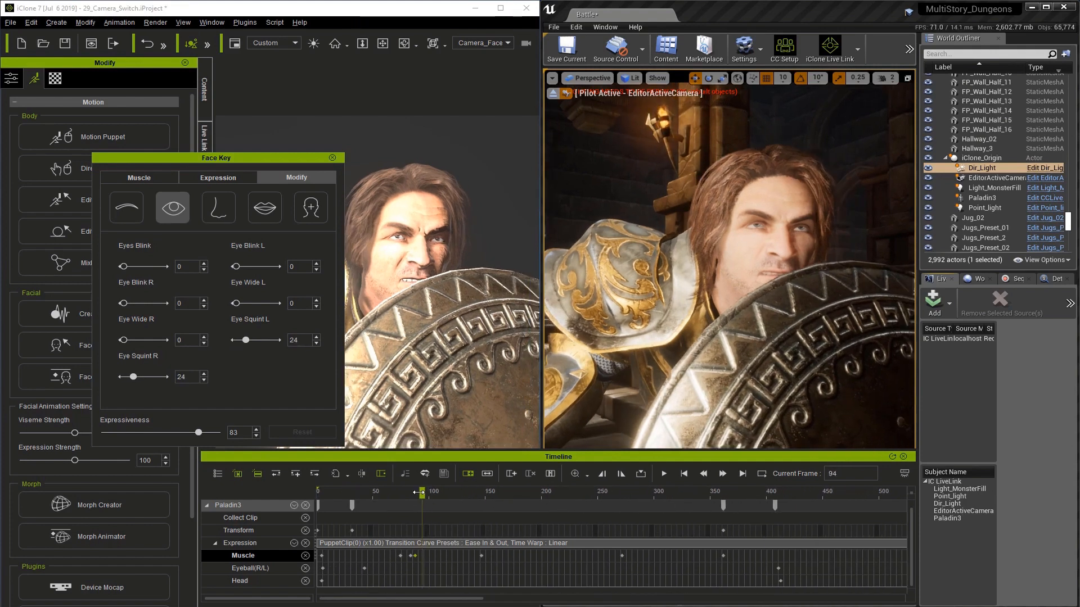
drag(415, 557, 422, 556)
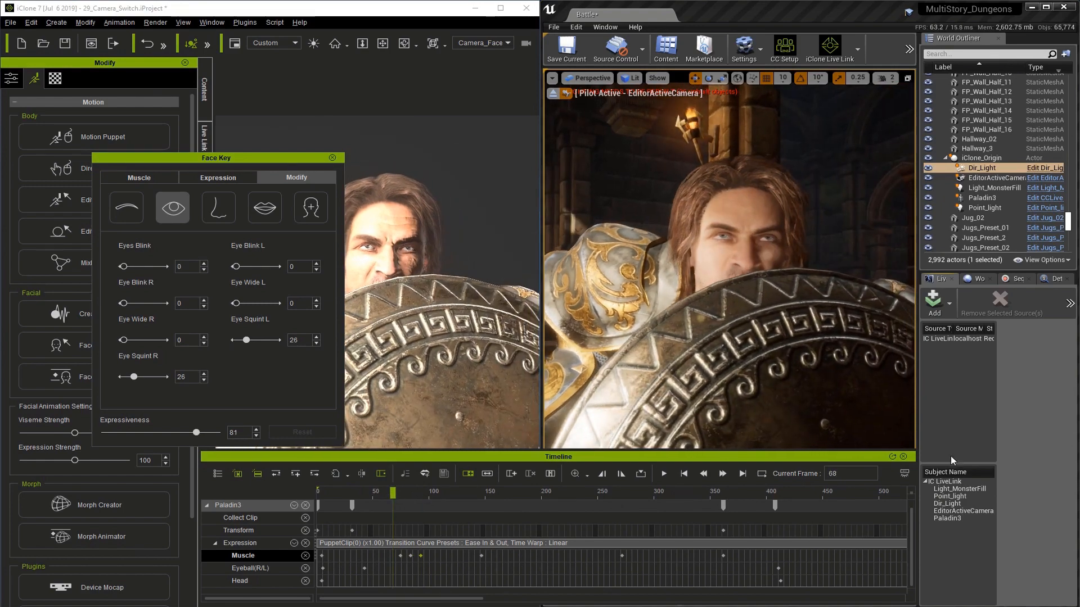
click(663, 475)
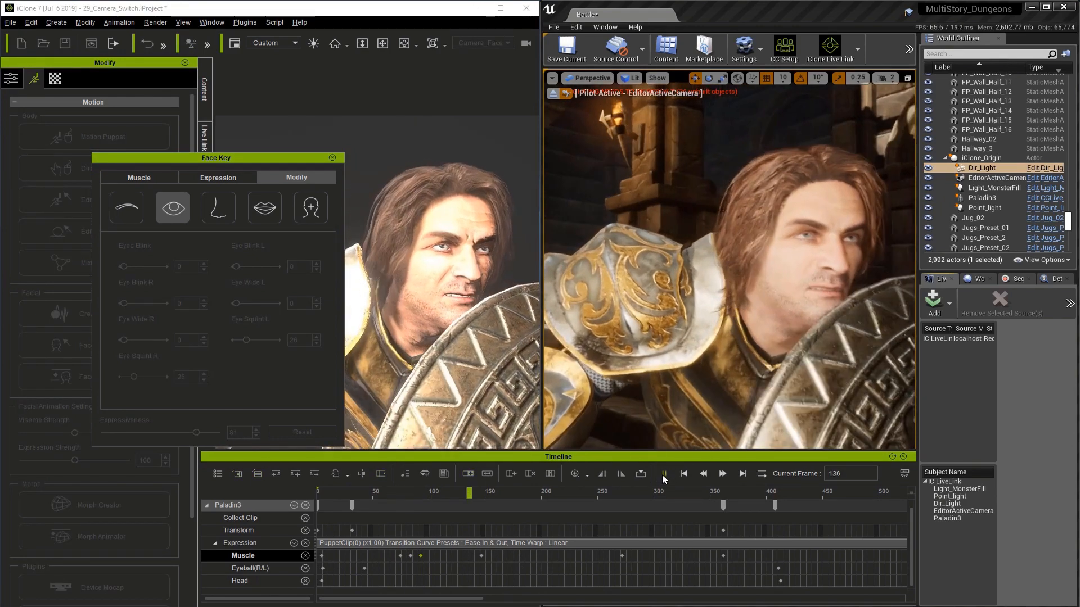
click(663, 475)
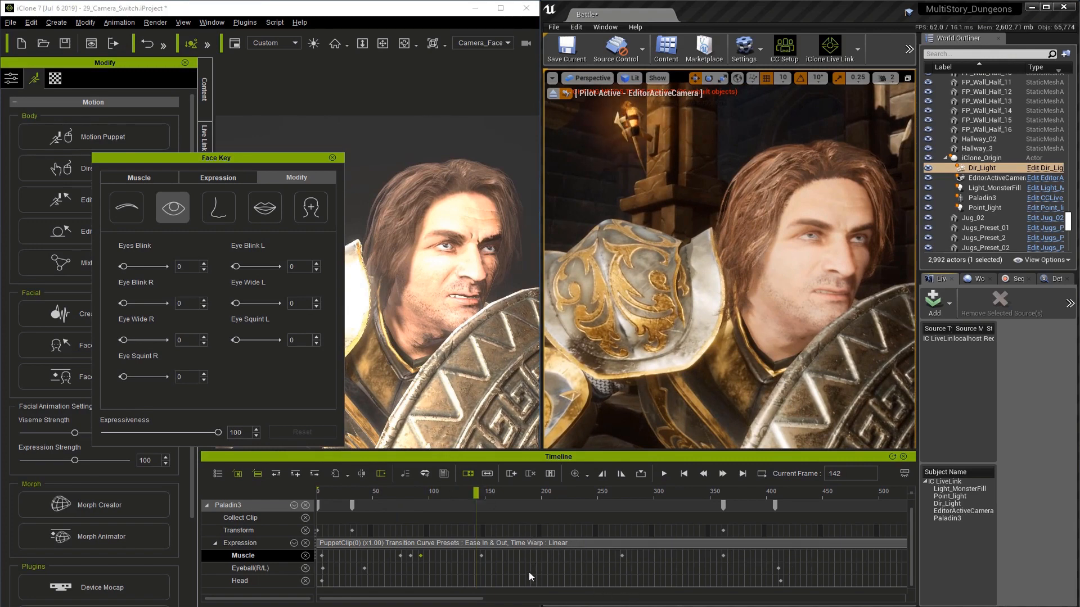
Step: Scrub to about frame 275 to review the snarl and show the mouth modification sliders down to the jaw controls
scroll(530, 565, down, 3)
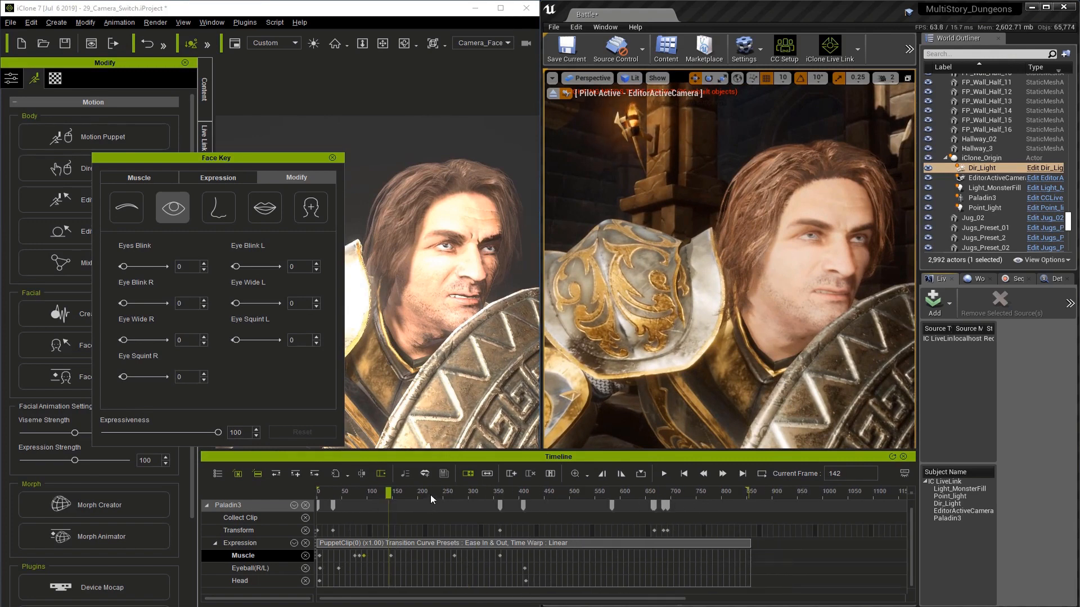
drag(431, 495, 456, 496)
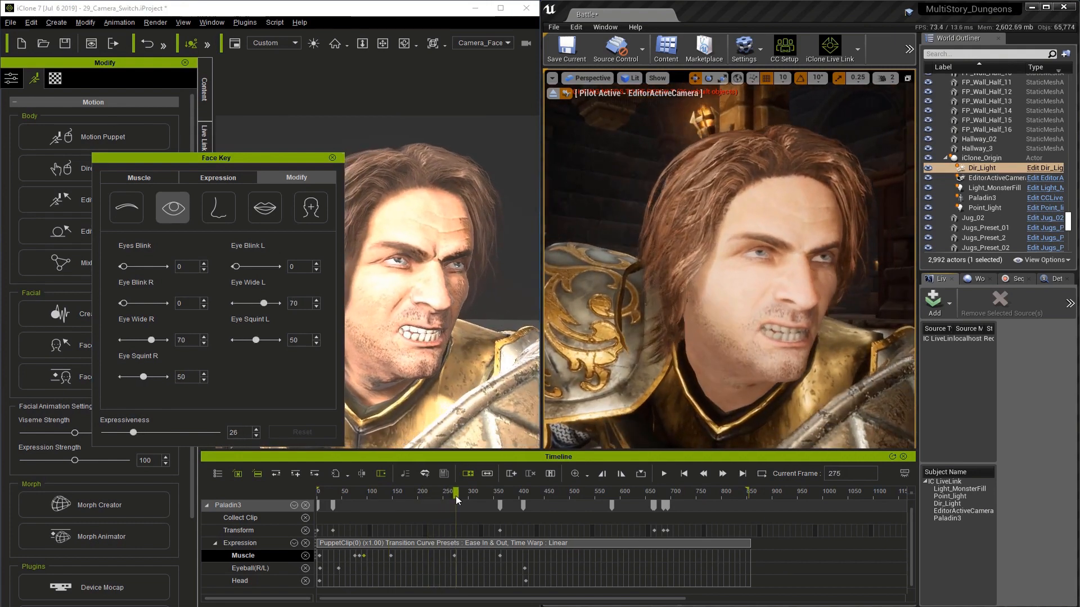
click(424, 568)
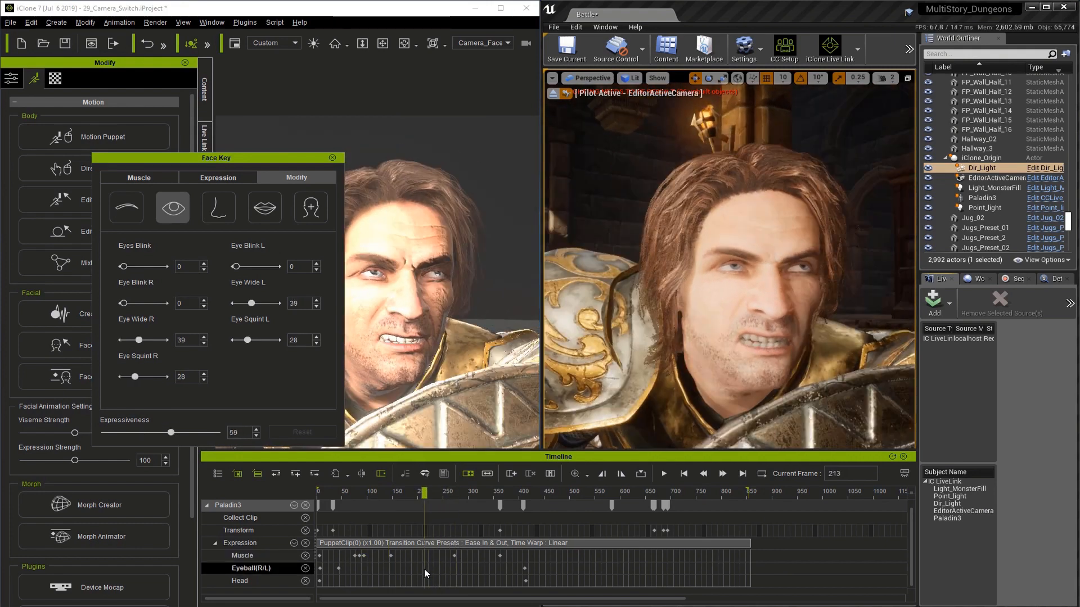
click(432, 555)
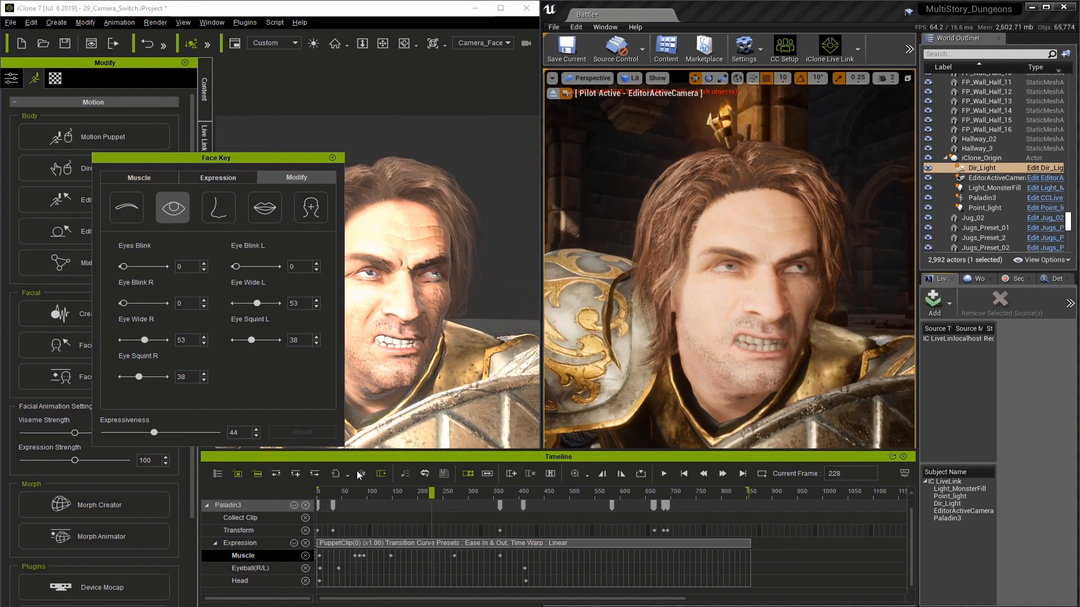
click(272, 216)
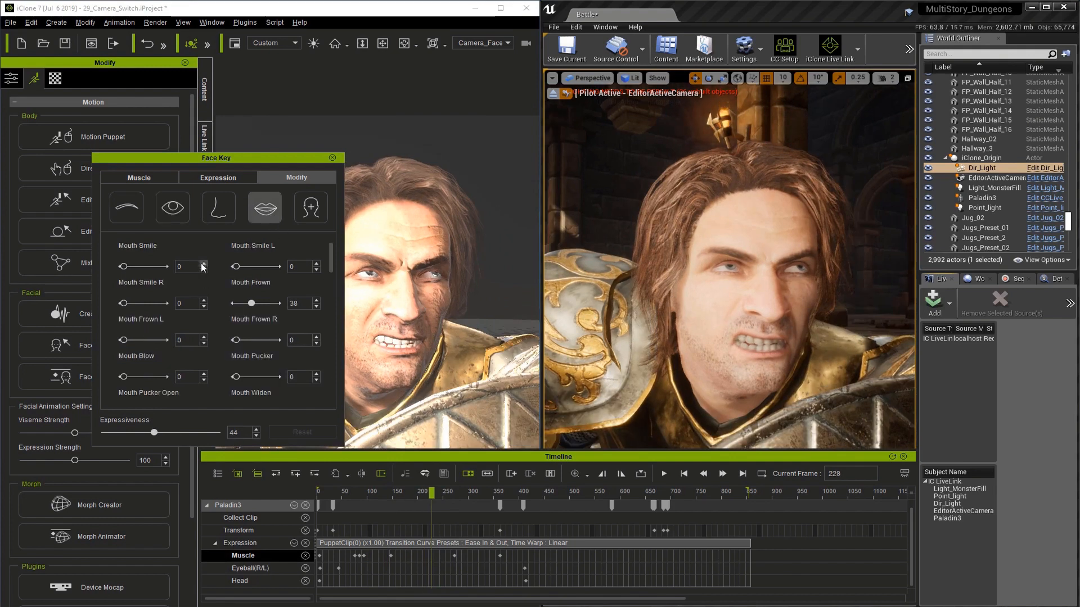
drag(329, 264, 332, 383)
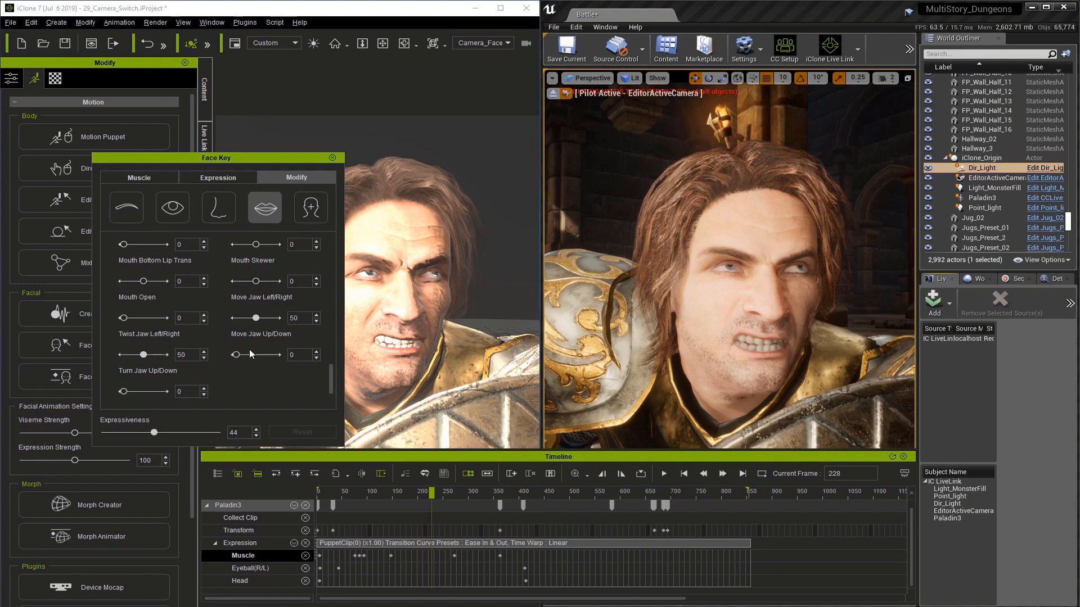
Step: Add Muscle keys at frames 237 and 302 to bracket the snarl key at frame 272
double_click(454, 556)
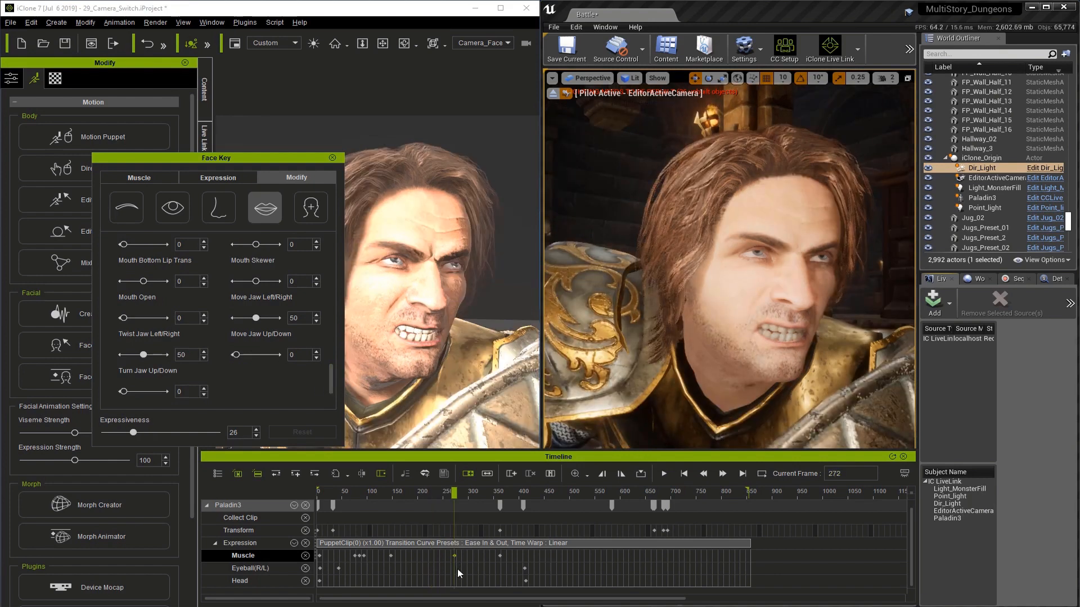
double_click(437, 556)
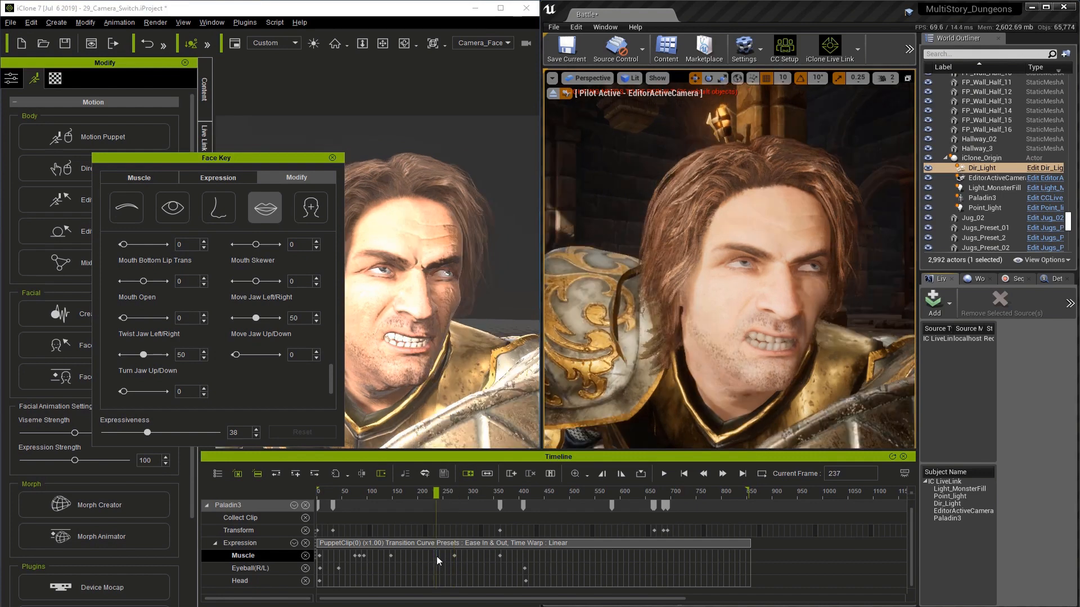
double_click(469, 555)
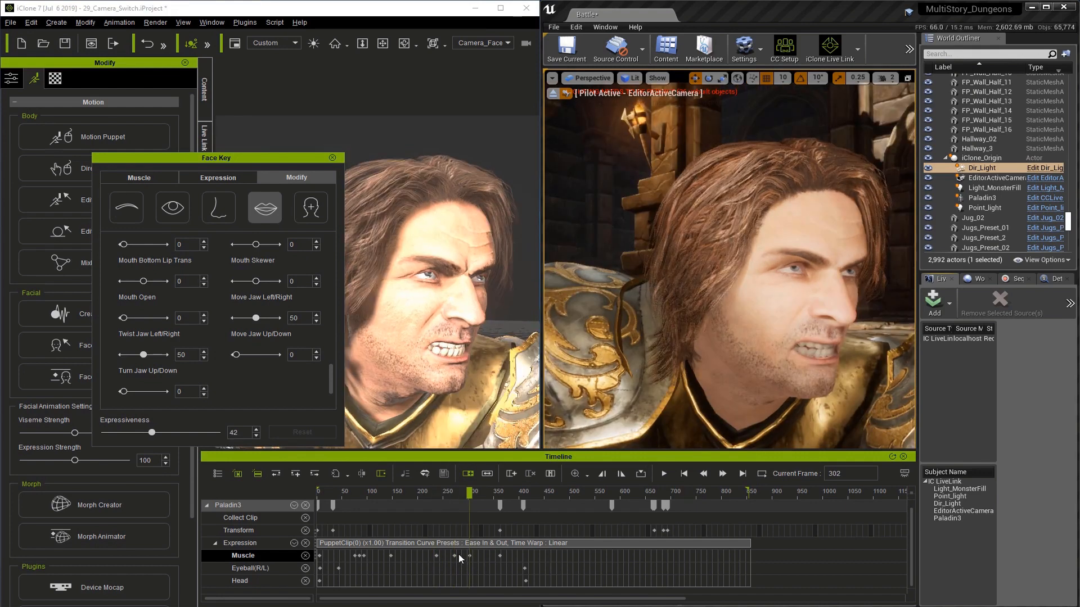
Step: Set Move Jaw Up/Down to 100 on the Muscle key at frame 272 and scrub through the mouth opening to frame 354
double_click(454, 556)
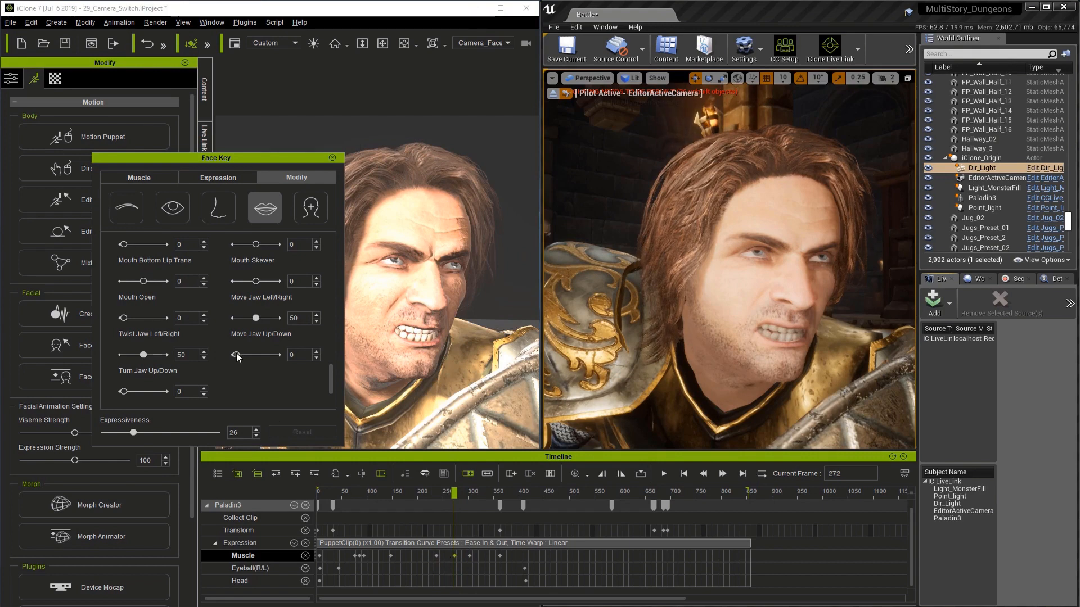
drag(237, 356, 278, 355)
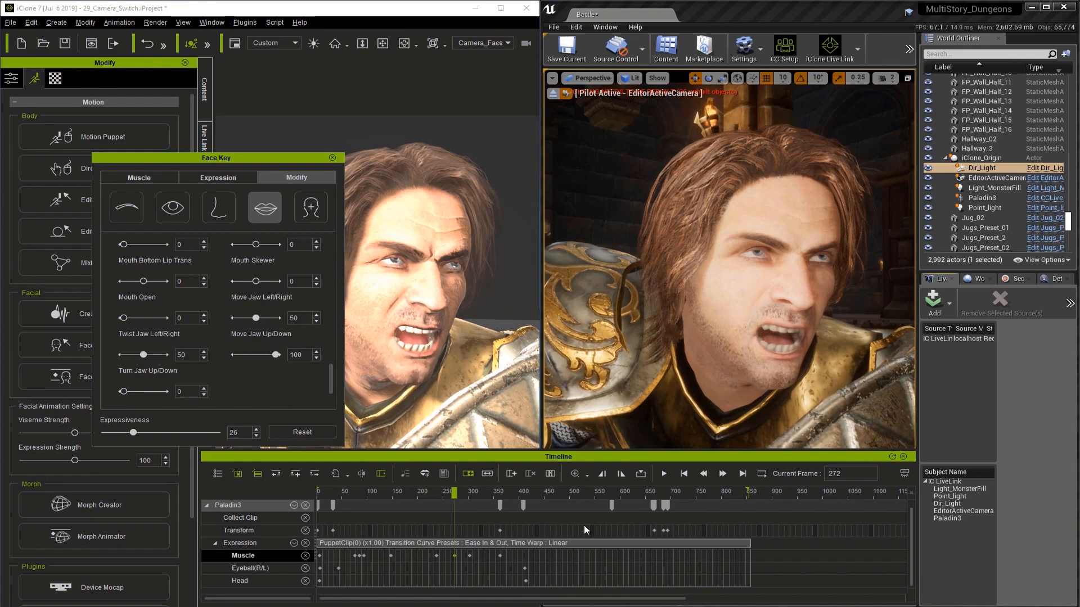
drag(446, 494, 496, 498)
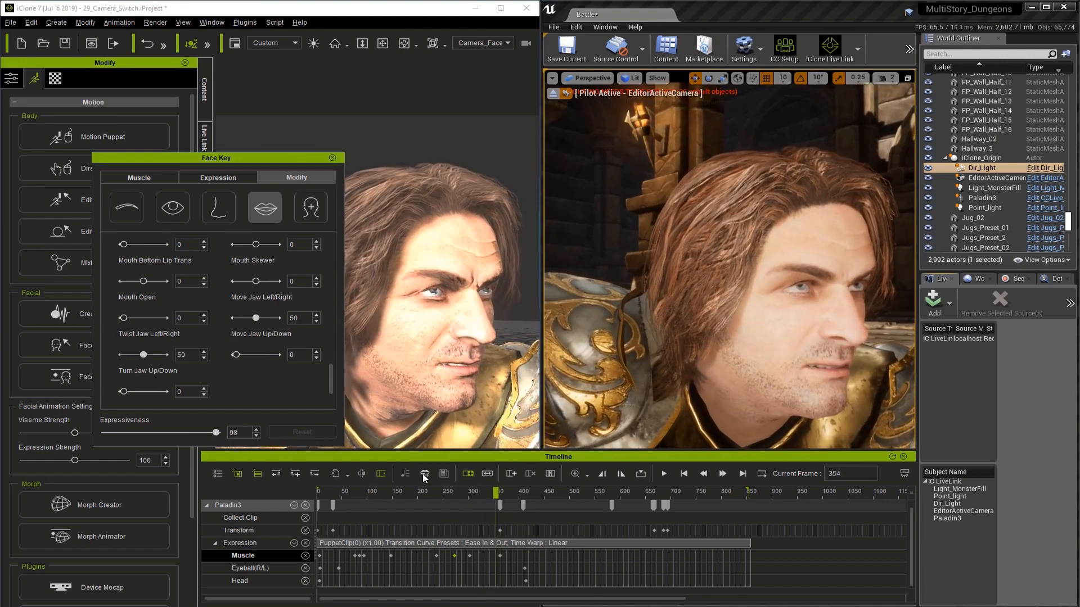
Step: Close the face key editor and play the facial animation from the first frame
click(686, 477)
click(332, 158)
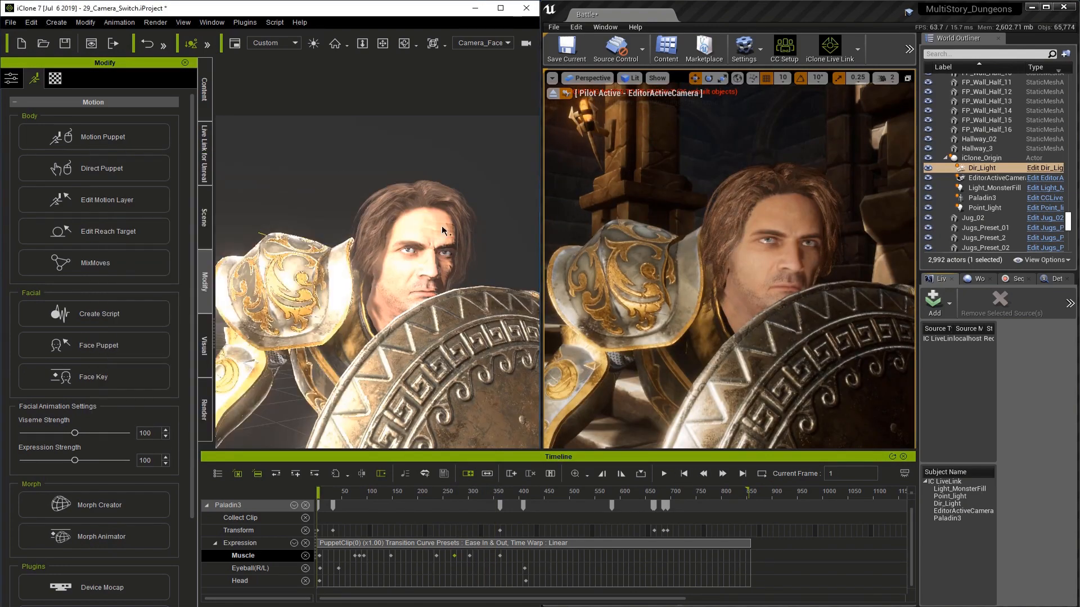
click(663, 477)
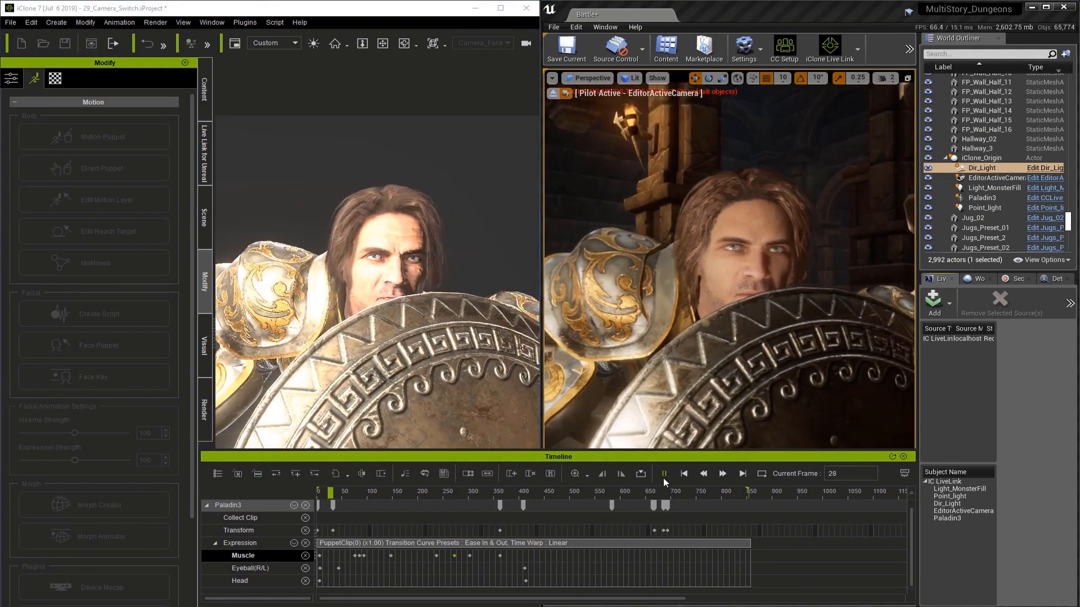